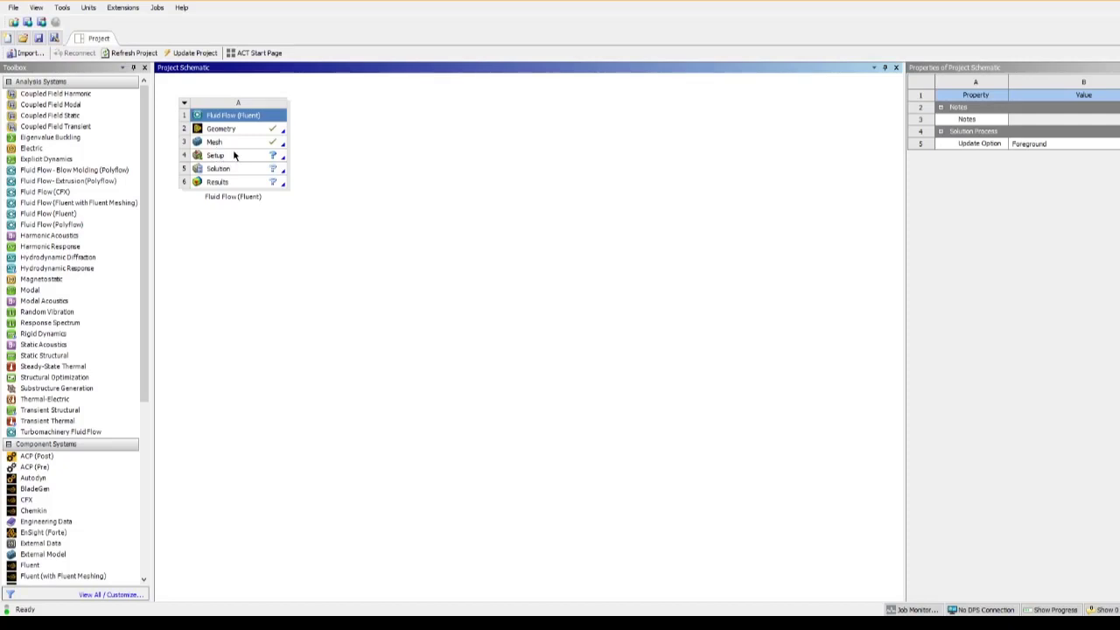
# Open the Fluid Flow system's Setup and start Fluent with double precision and 4 solver processes
pyautogui.click(232, 157)
pyautogui.doubleClick(232, 158)
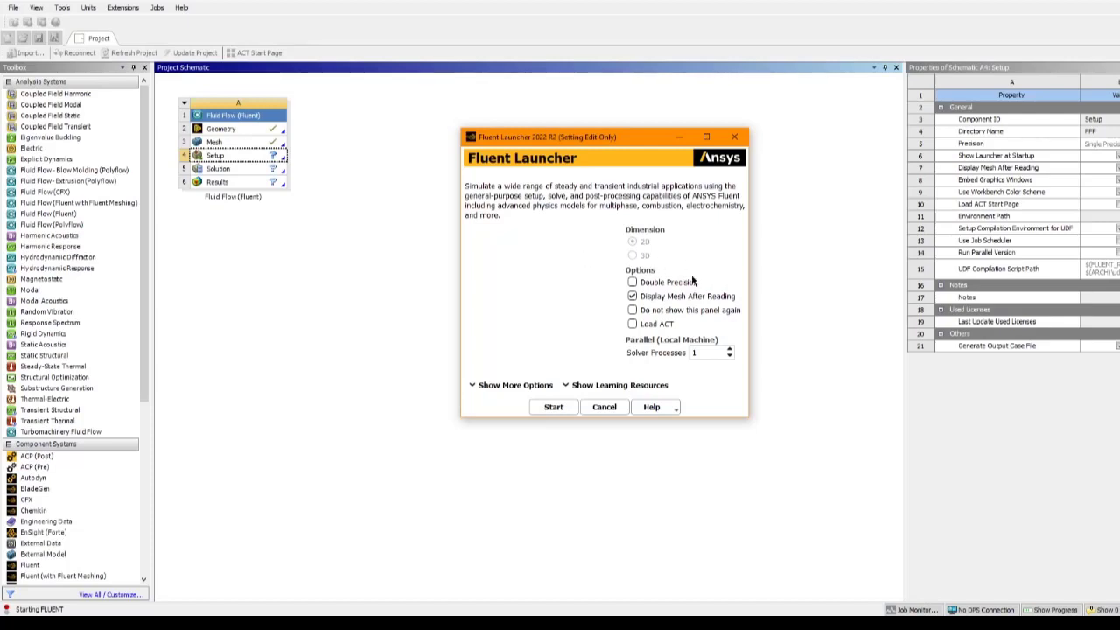
pyautogui.click(641, 281)
pyautogui.click(699, 353)
pyautogui.press('BackSpace')
pyautogui.write('4')
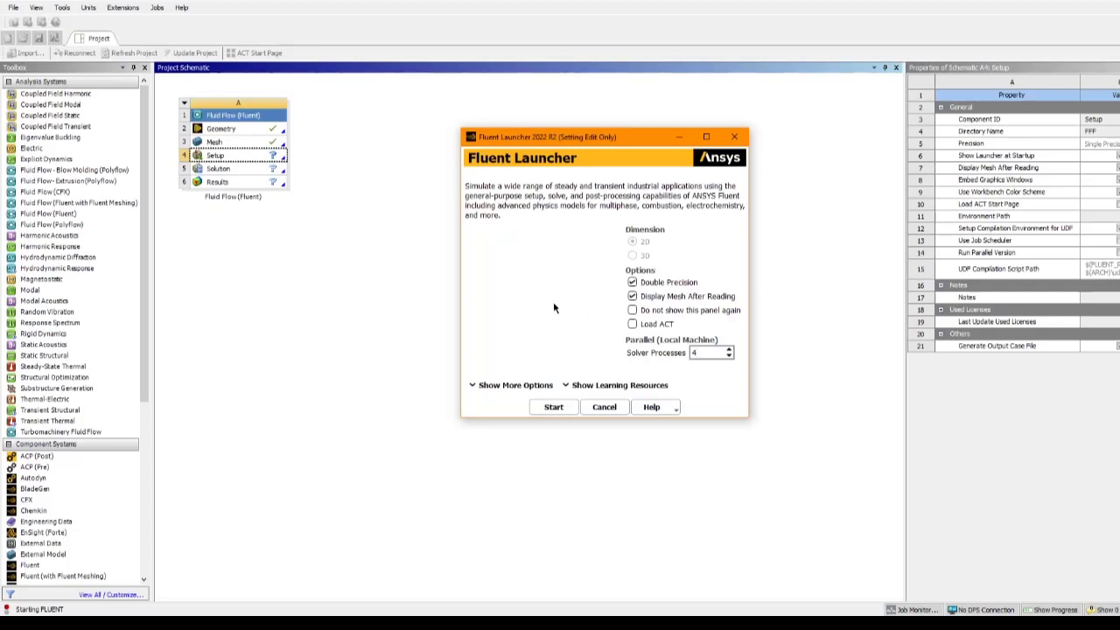
pyautogui.doubleClick(709, 353)
pyautogui.click(555, 407)
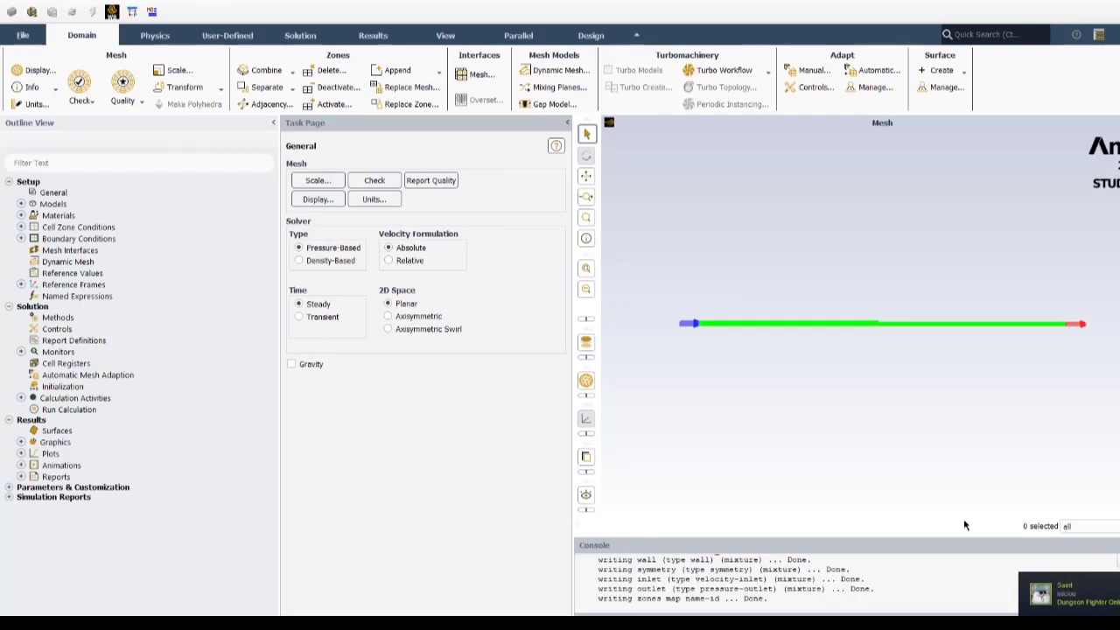
# Exit Steam to get rid of its pop-up notification
pyautogui.rightClick(1050, 583)
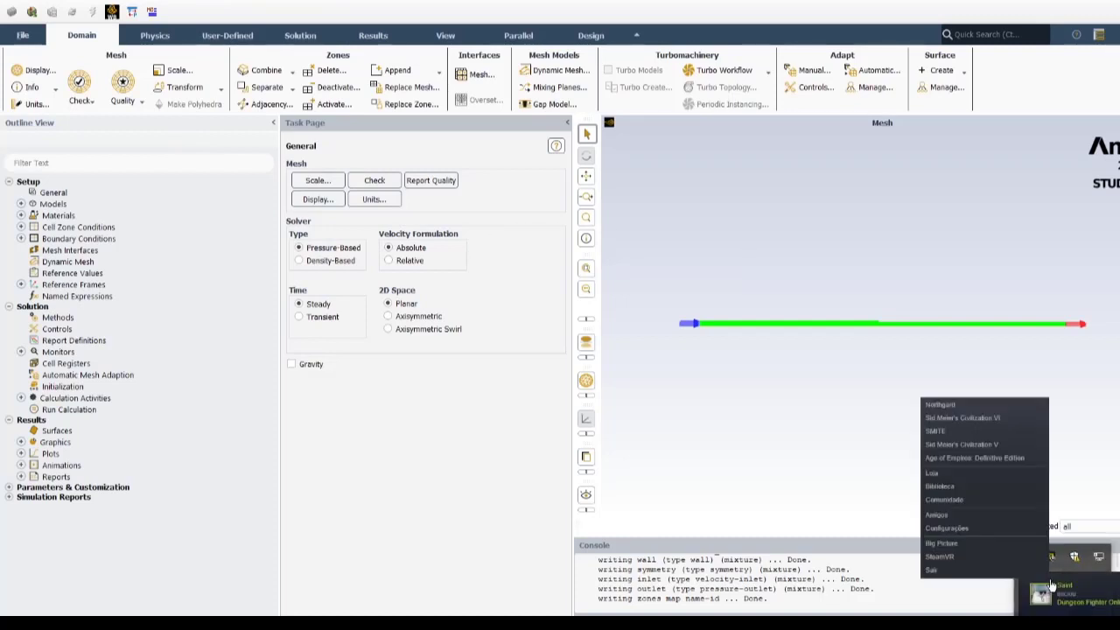
pyautogui.click(931, 570)
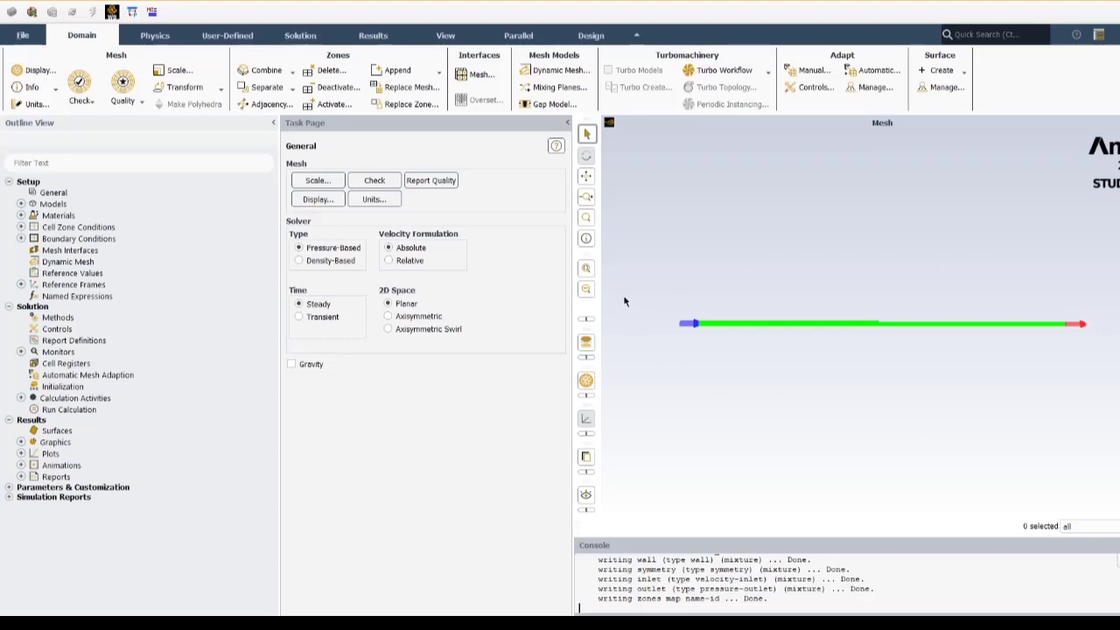
# Examine the 2D pipe mesh from the inlet through the contraction to the outlet, including its lower symmetry edge
pyautogui.scroll(6, 823, 340)
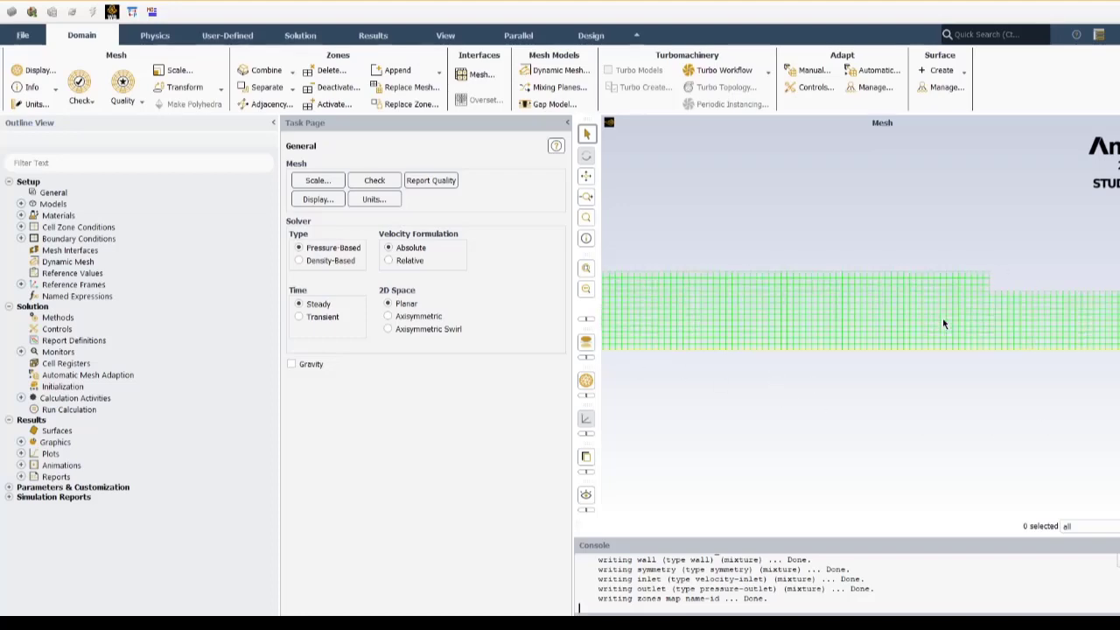
pyautogui.scroll(-6, 942, 323)
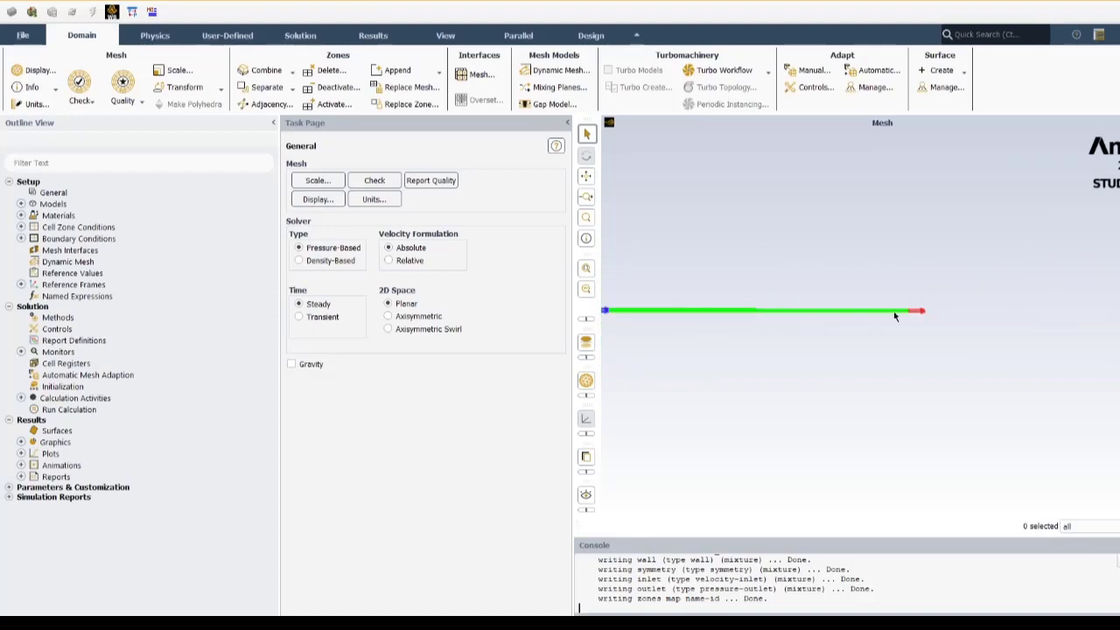
pyautogui.scroll(2, 723, 331)
pyautogui.scroll(4, 728, 324)
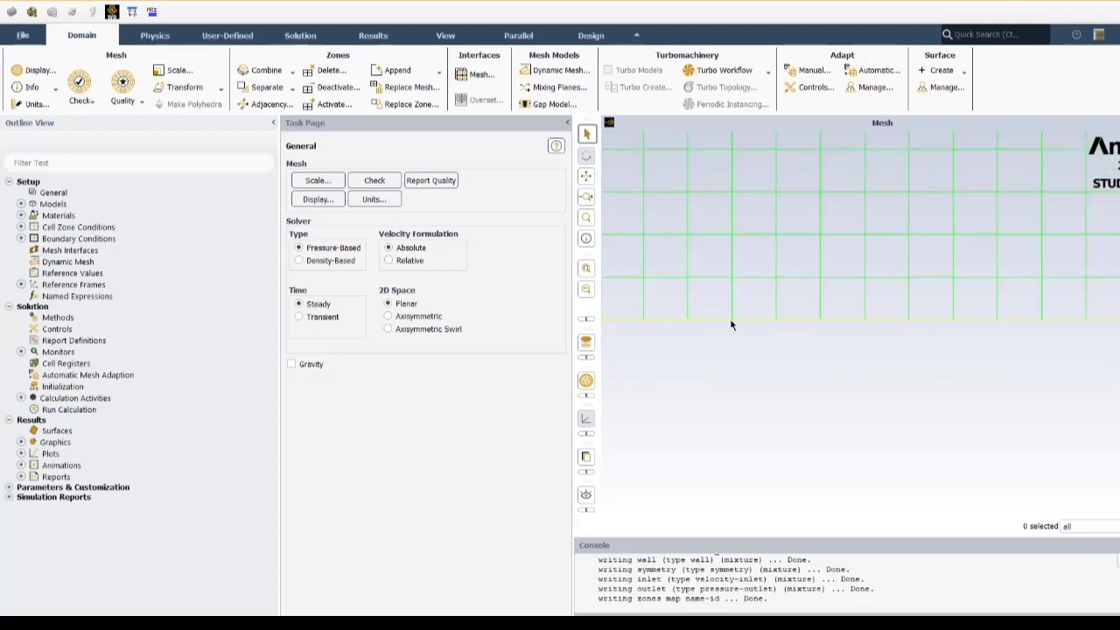
pyautogui.scroll(-5, 800, 319)
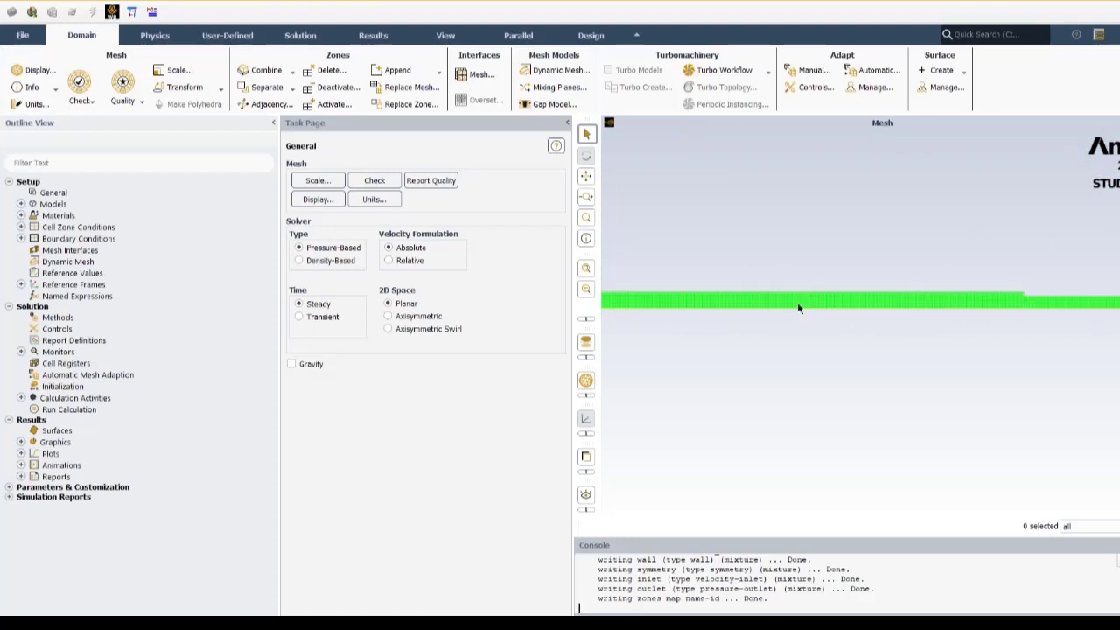
pyautogui.scroll(-1, 797, 302)
pyautogui.scroll(5, 725, 284)
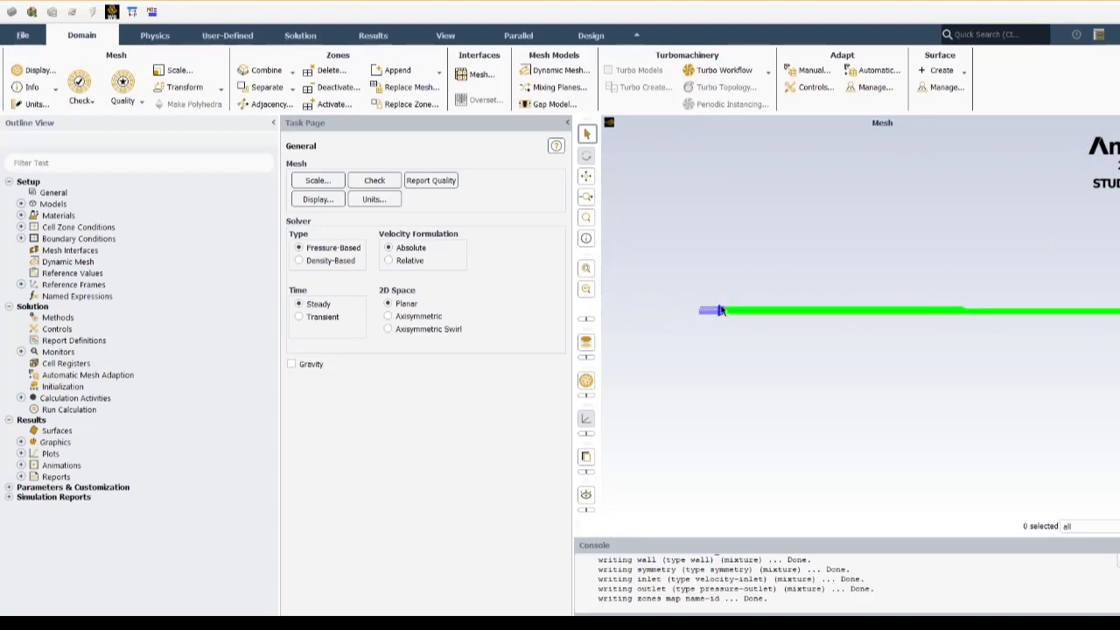
pyautogui.scroll(-5, 1013, 326)
pyautogui.scroll(3, 1050, 330)
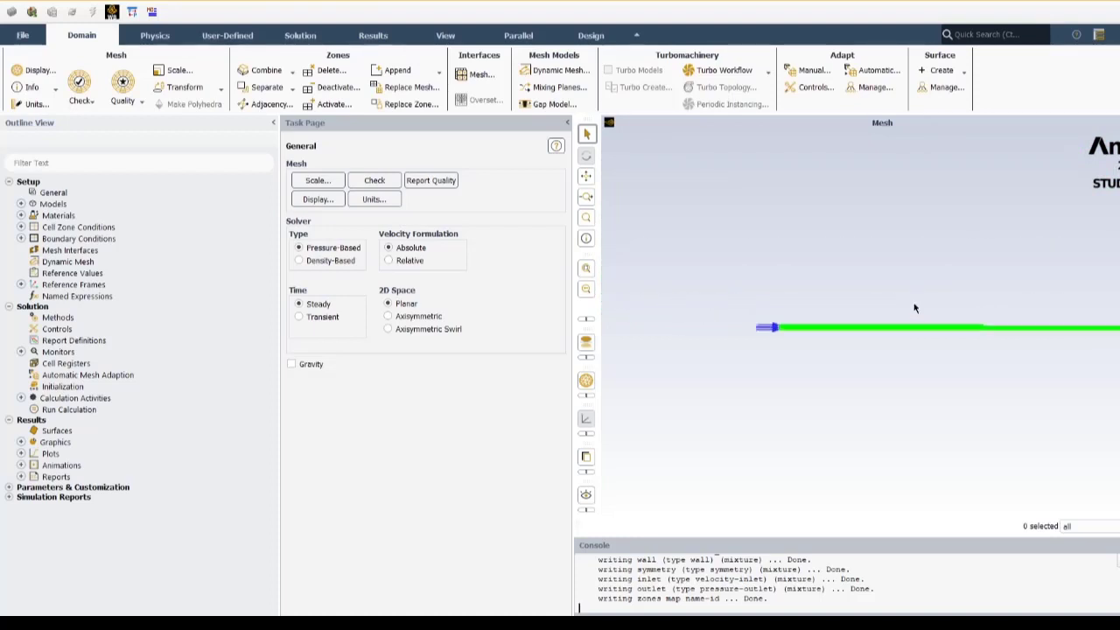
pyautogui.scroll(-2, 1019, 323)
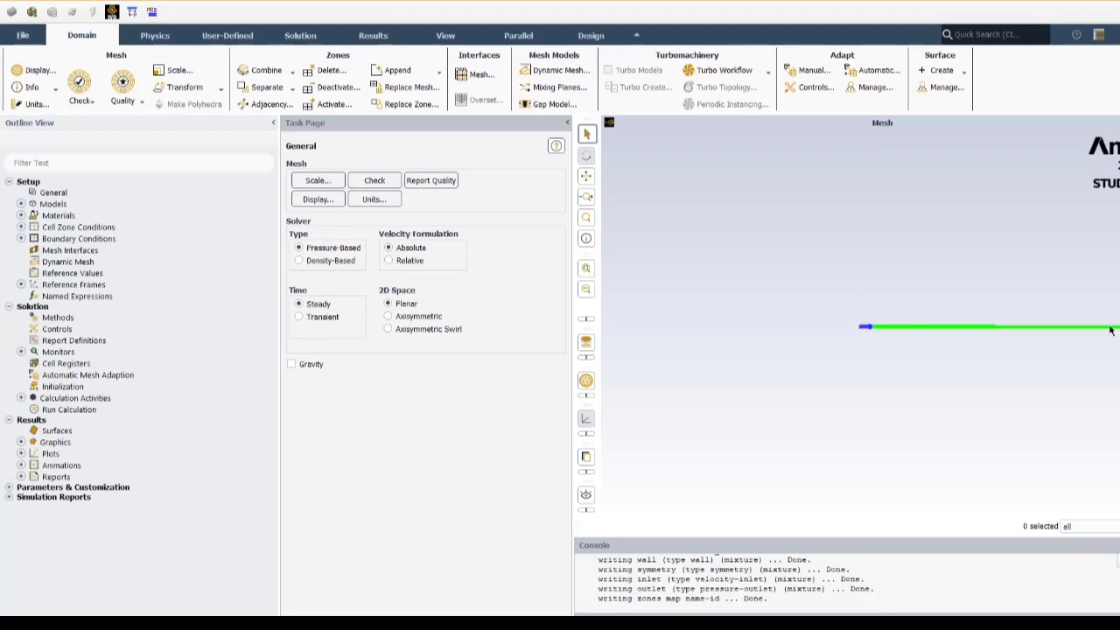
pyautogui.scroll(5, 838, 325)
pyautogui.scroll(-4, 837, 325)
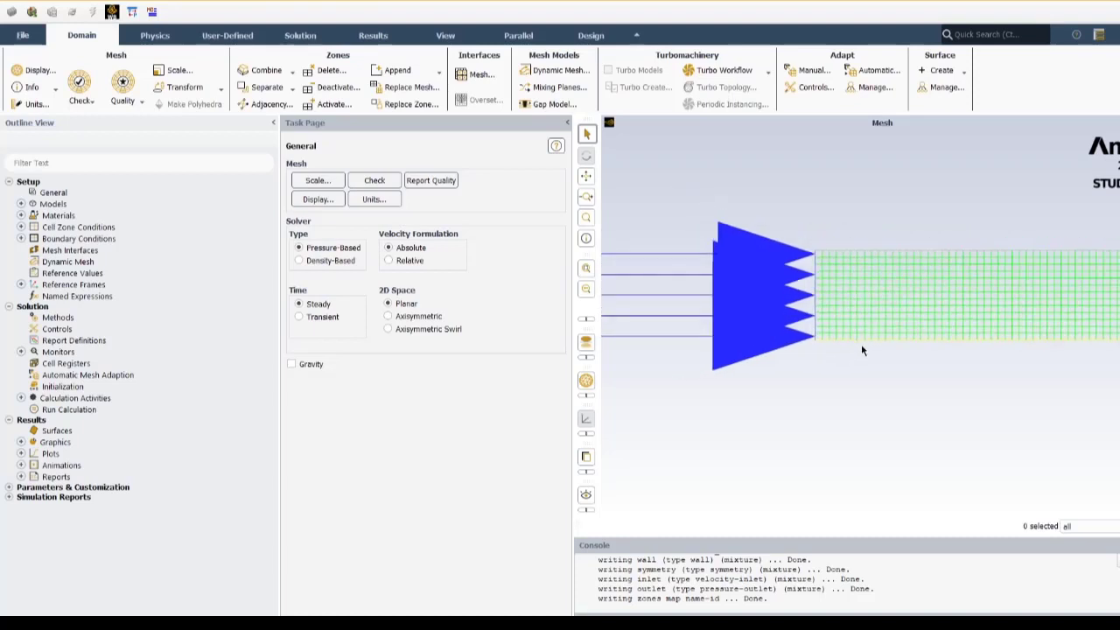
pyautogui.scroll(-2, 727, 319)
pyautogui.scroll(-4, 1055, 337)
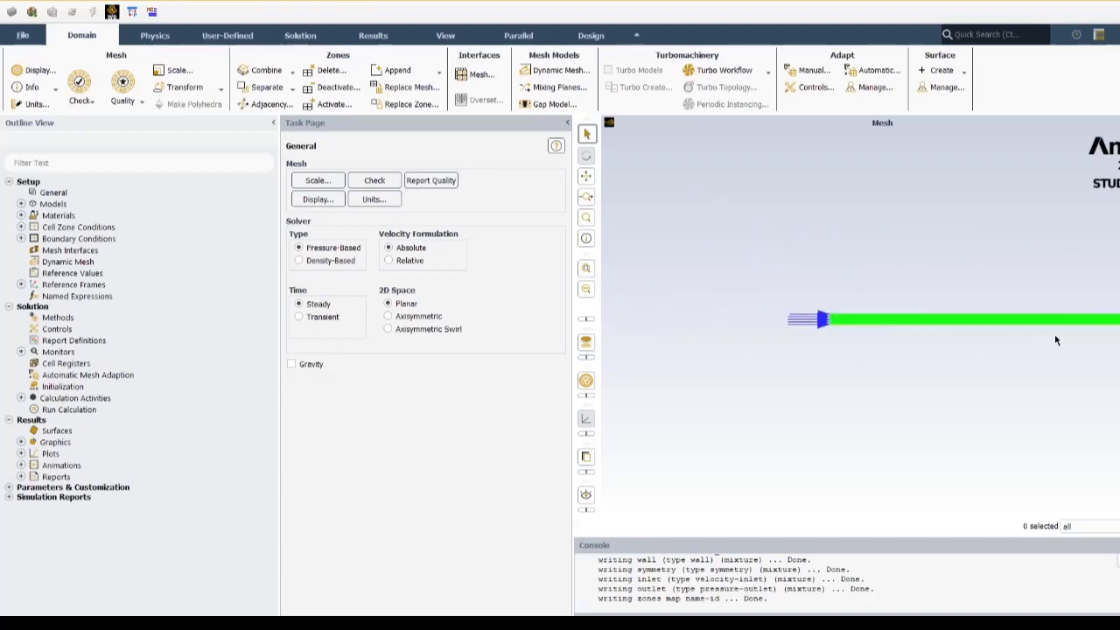
pyautogui.moveTo(993, 325); pyautogui.dragTo(781, 304, button='middle')
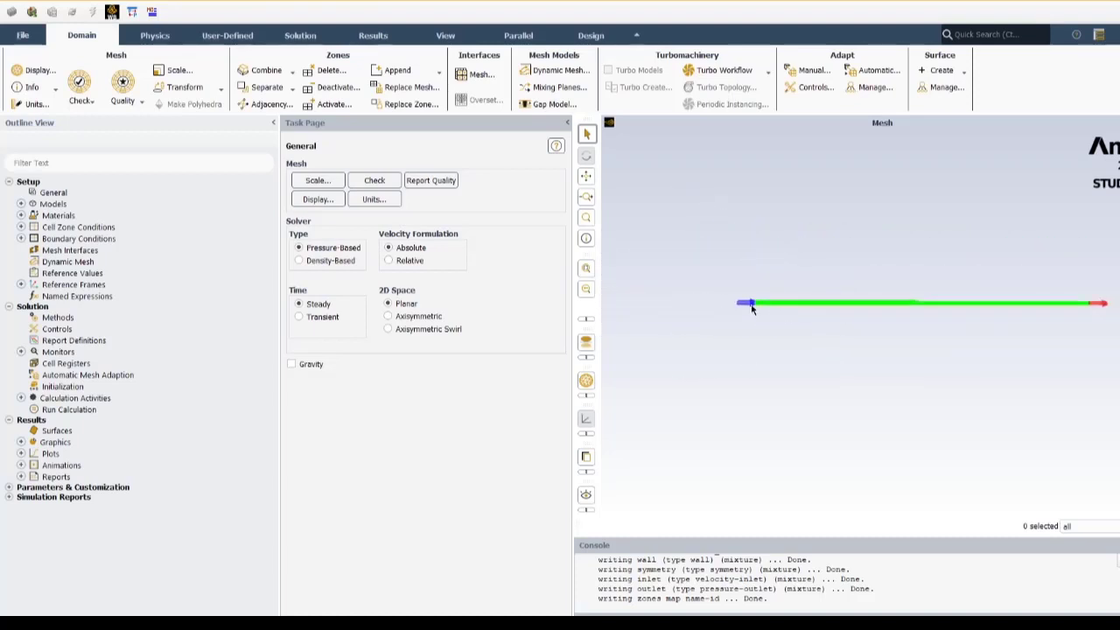
# Collapse the outline's Solution and Results branches and set the general solver's 2D space to Axisymmetric
pyautogui.click(34, 183)
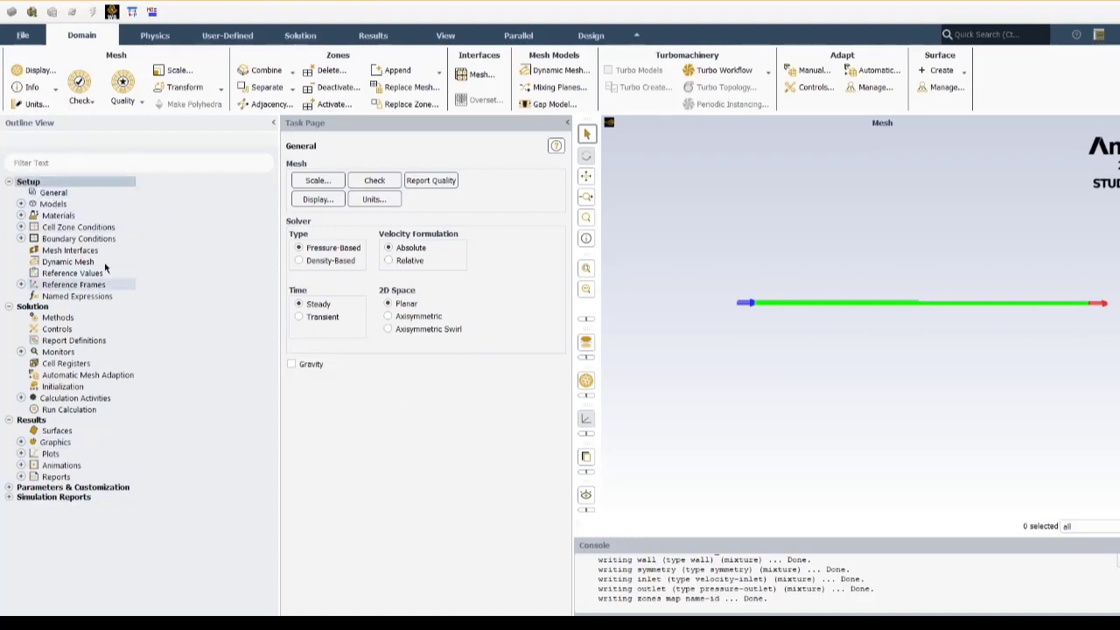
pyautogui.click(7, 181)
pyautogui.click(8, 191)
pyautogui.click(8, 201)
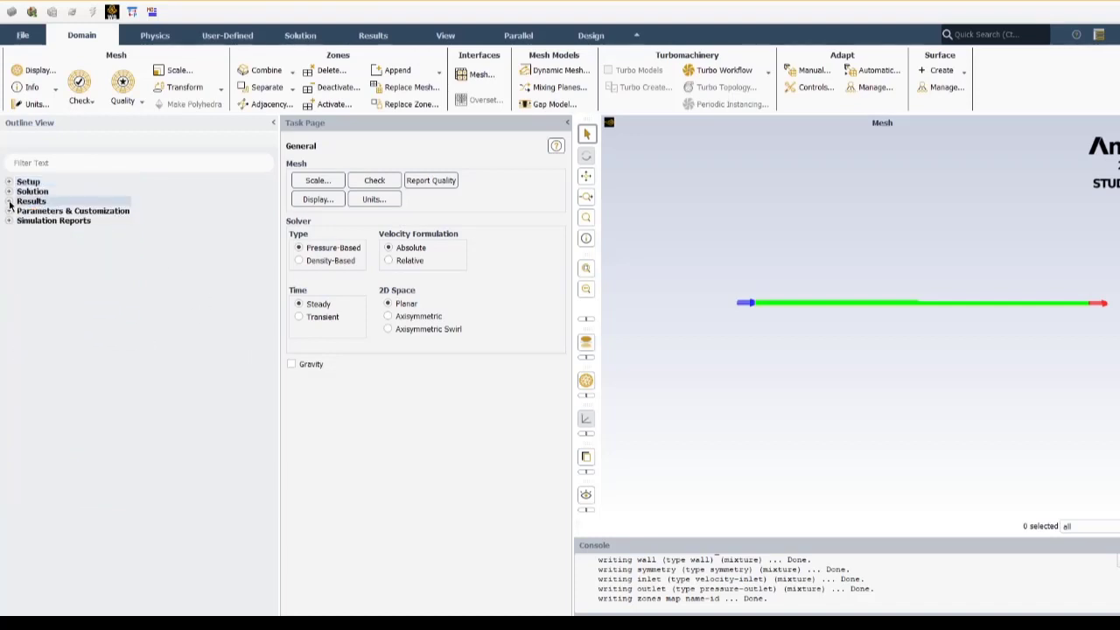
pyautogui.click(8, 182)
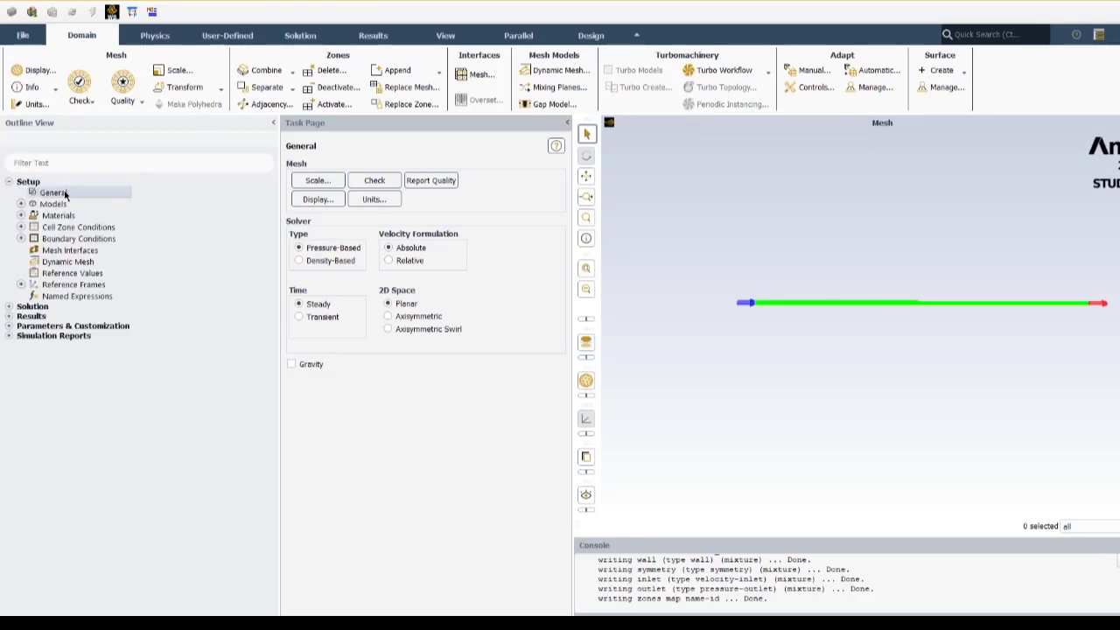
pyautogui.click(48, 192)
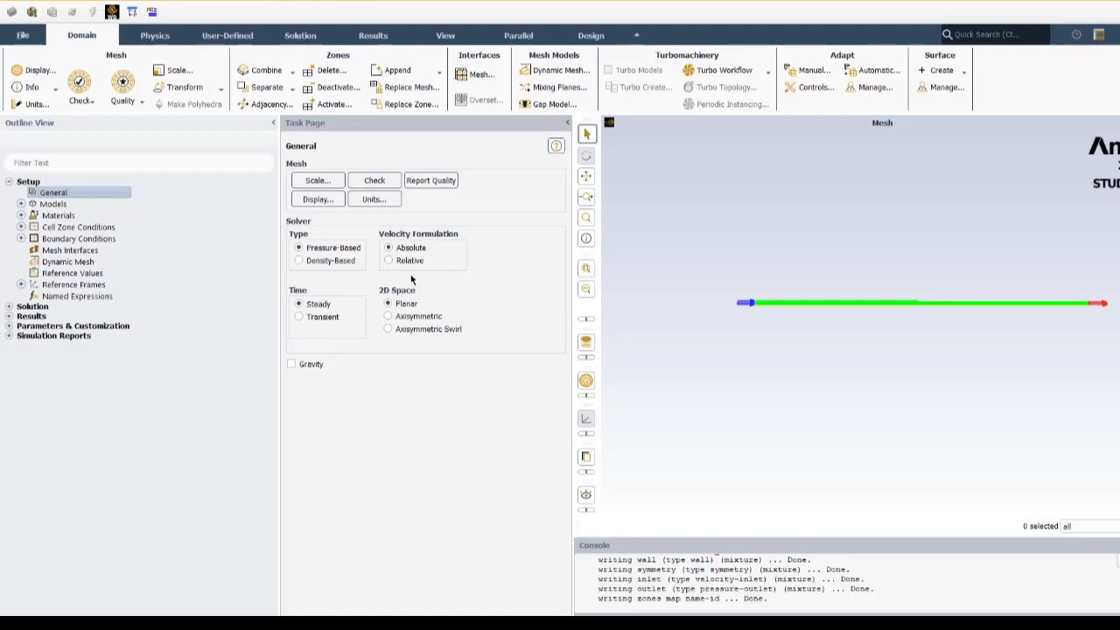
pyautogui.click(388, 317)
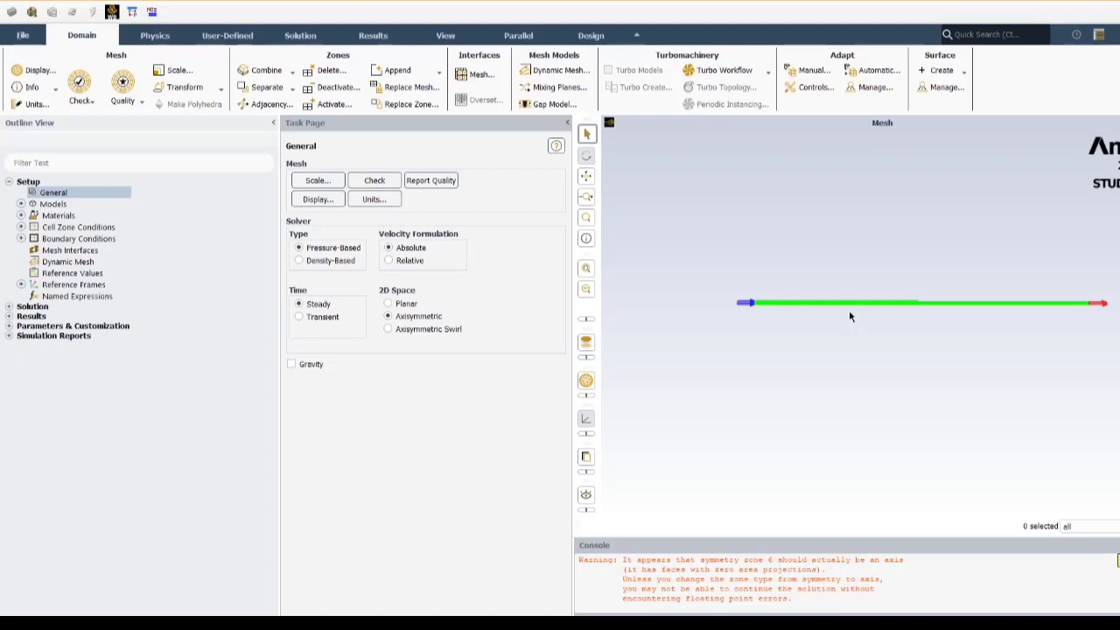
pyautogui.scroll(9, 761, 303)
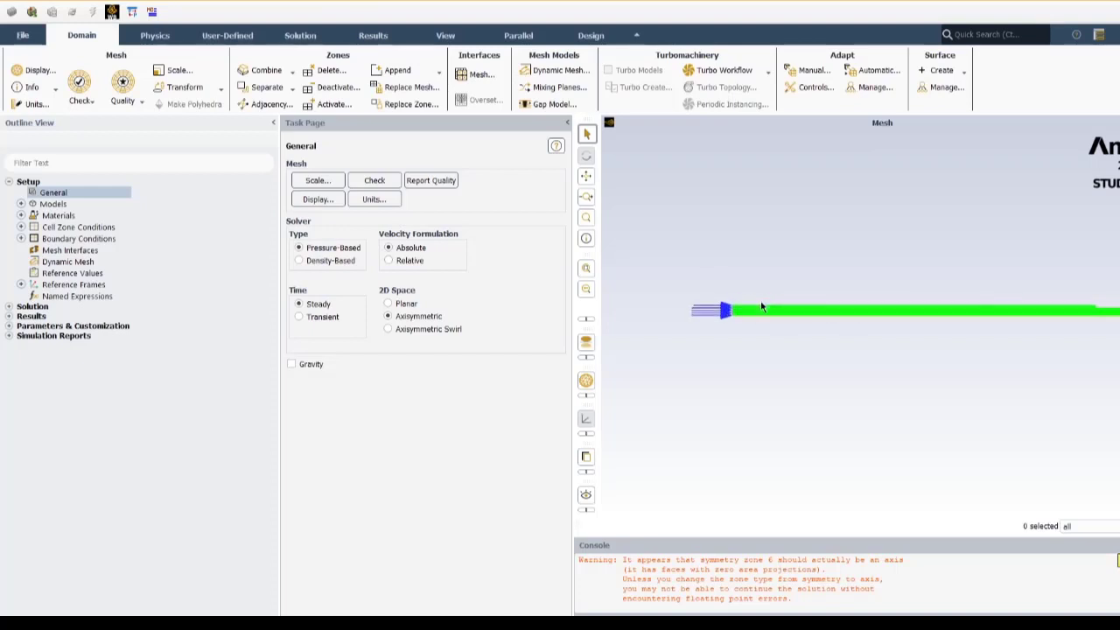
pyautogui.scroll(-4, 1080, 338)
pyautogui.scroll(-5, 1080, 343)
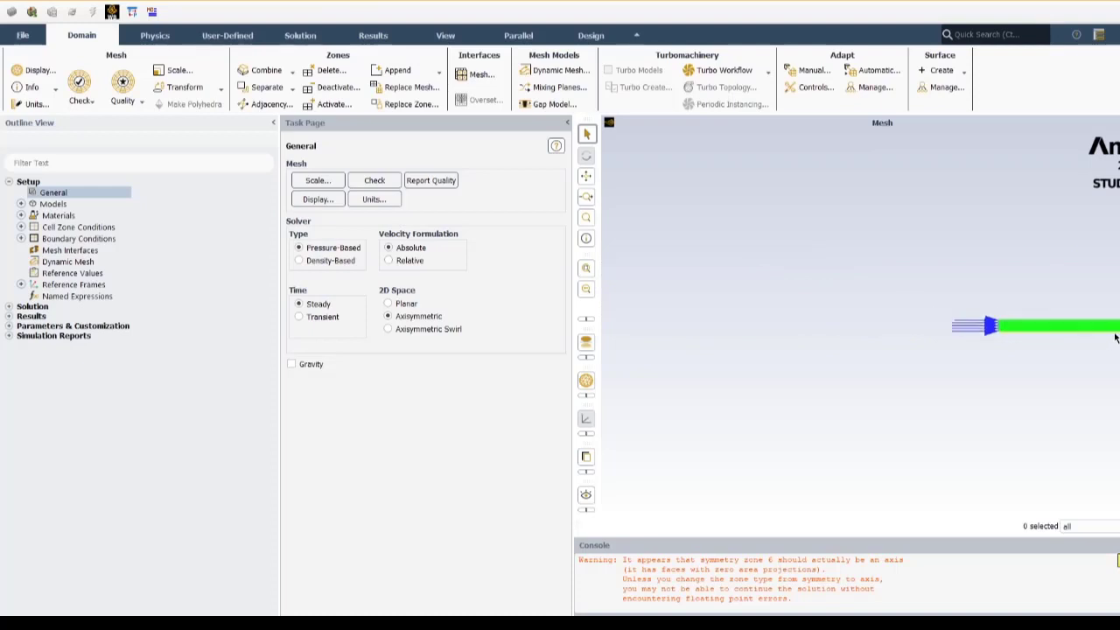
pyautogui.scroll(-4, 1085, 310)
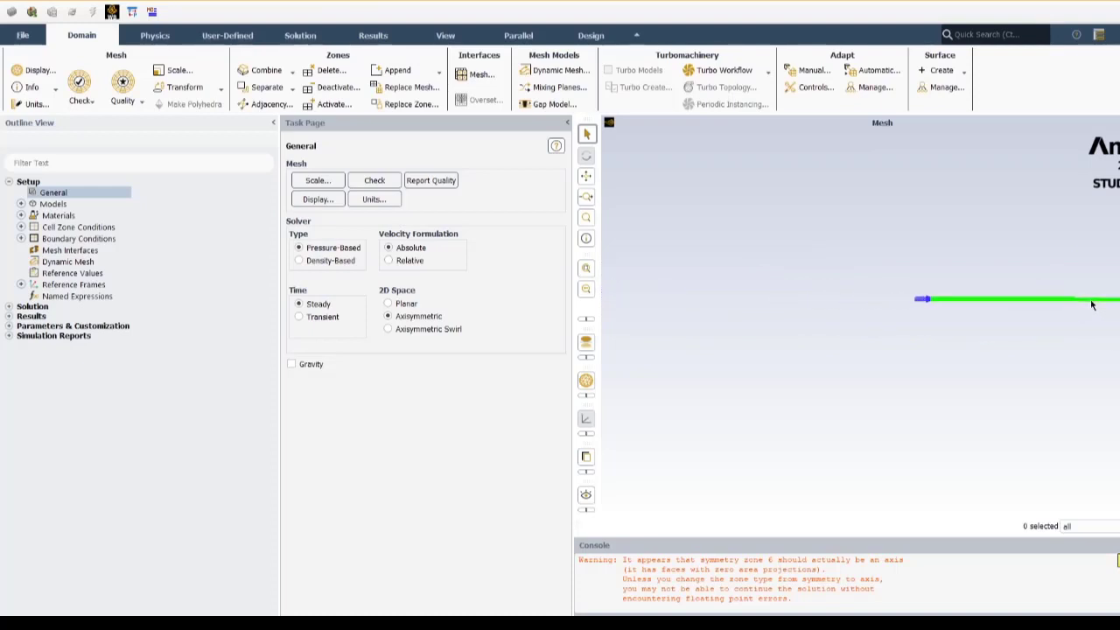
pyautogui.scroll(3, 805, 312)
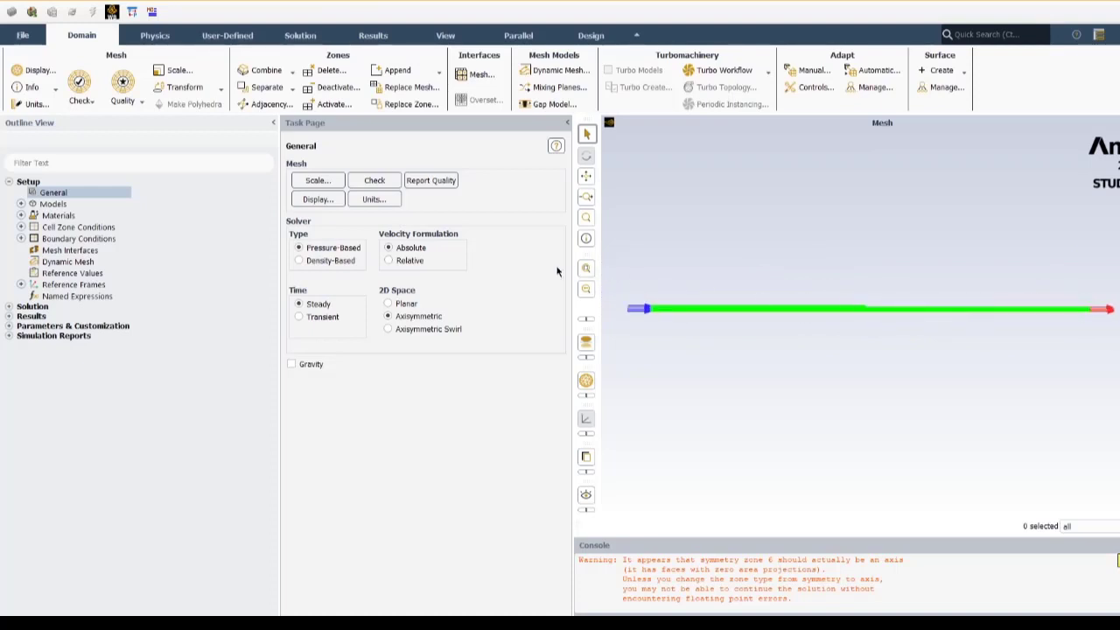
# Change the viscous model to Laminar
pyautogui.click(136, 197)
pyautogui.click(20, 204)
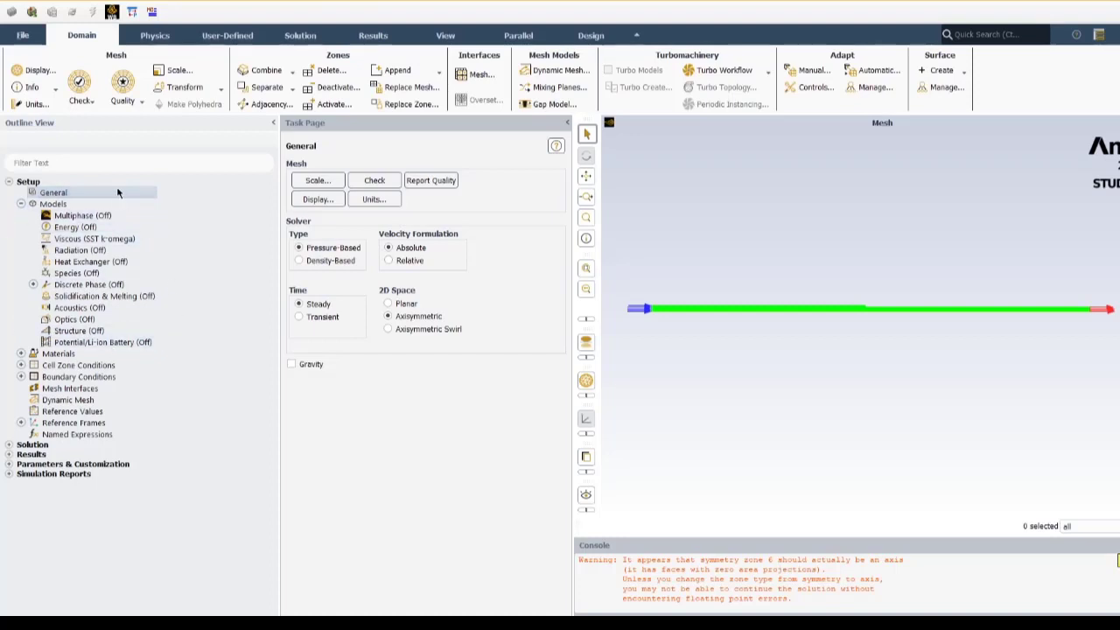
pyautogui.click(85, 218)
pyautogui.click(76, 230)
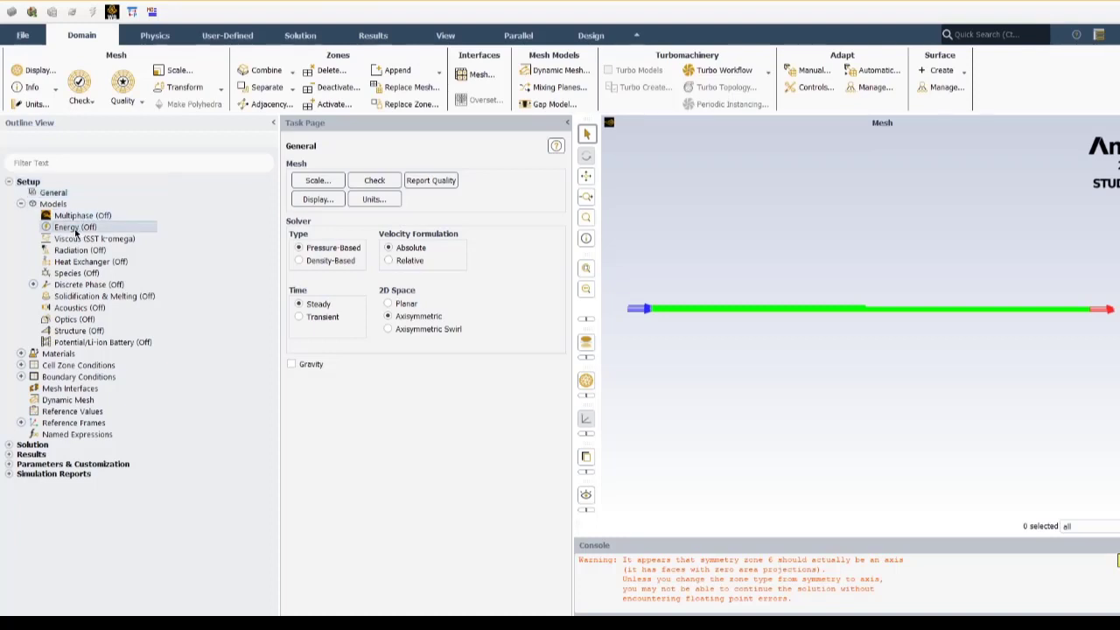
pyautogui.click(69, 240)
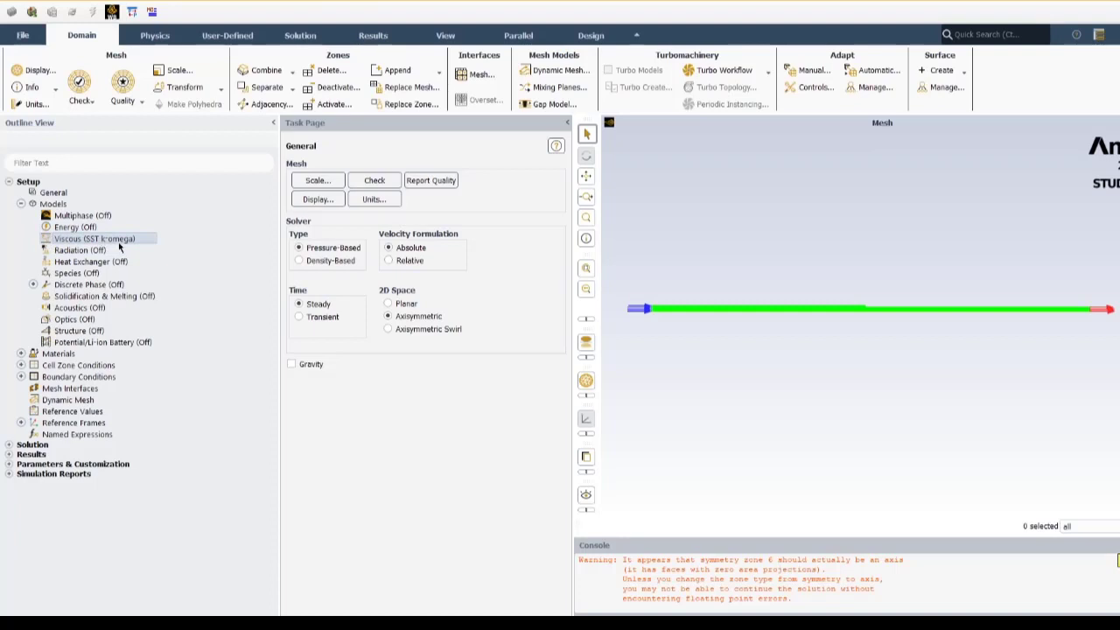
pyautogui.doubleClick(65, 240)
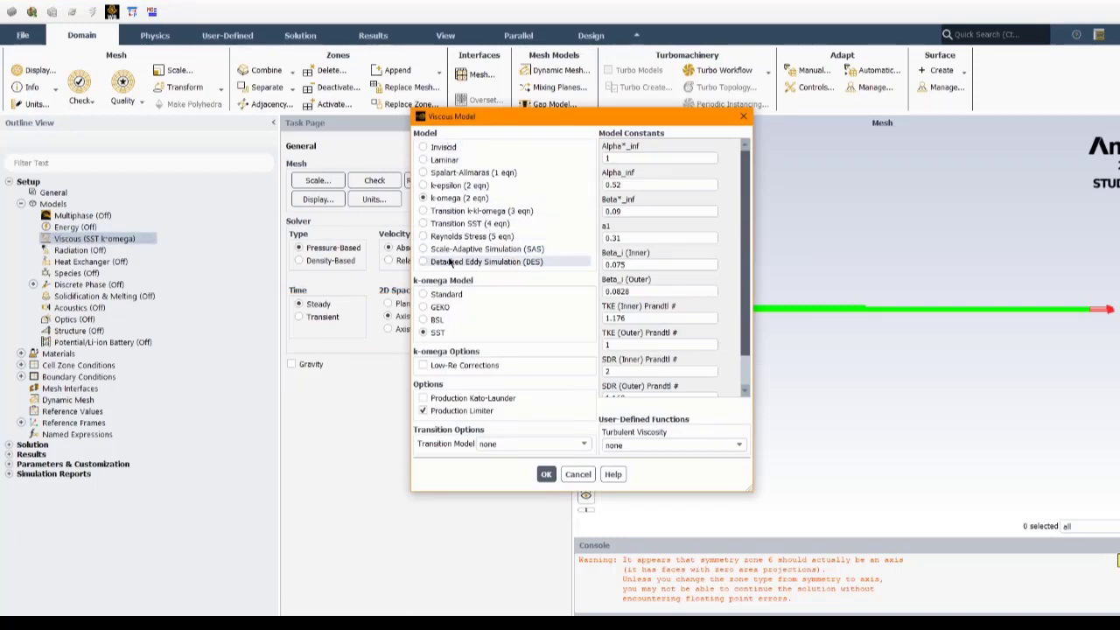
pyautogui.click(444, 160)
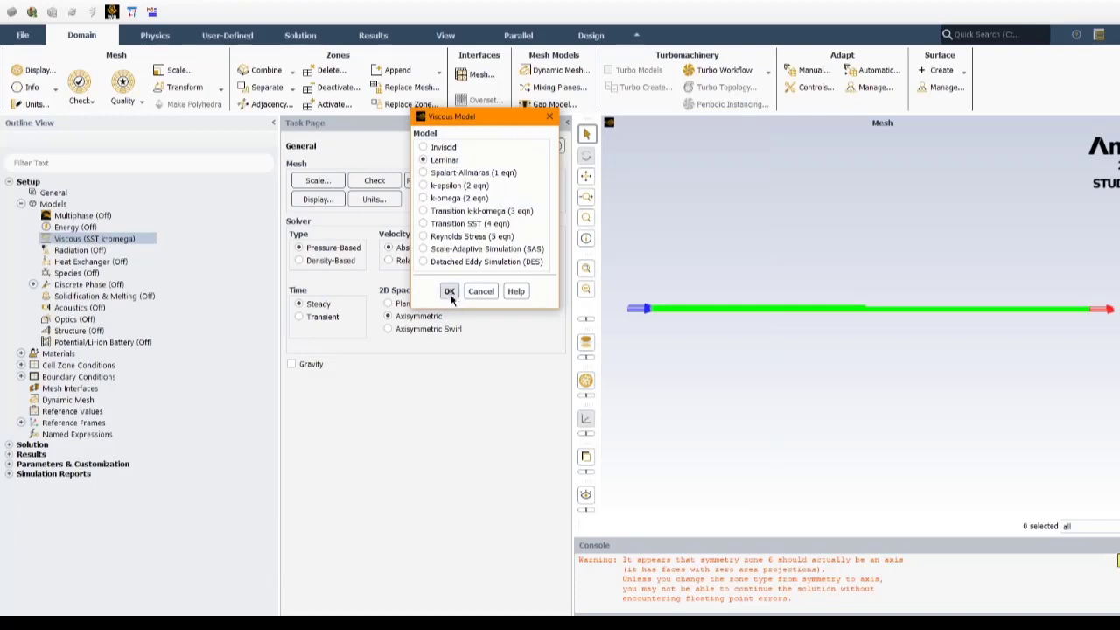
pyautogui.press('Return')
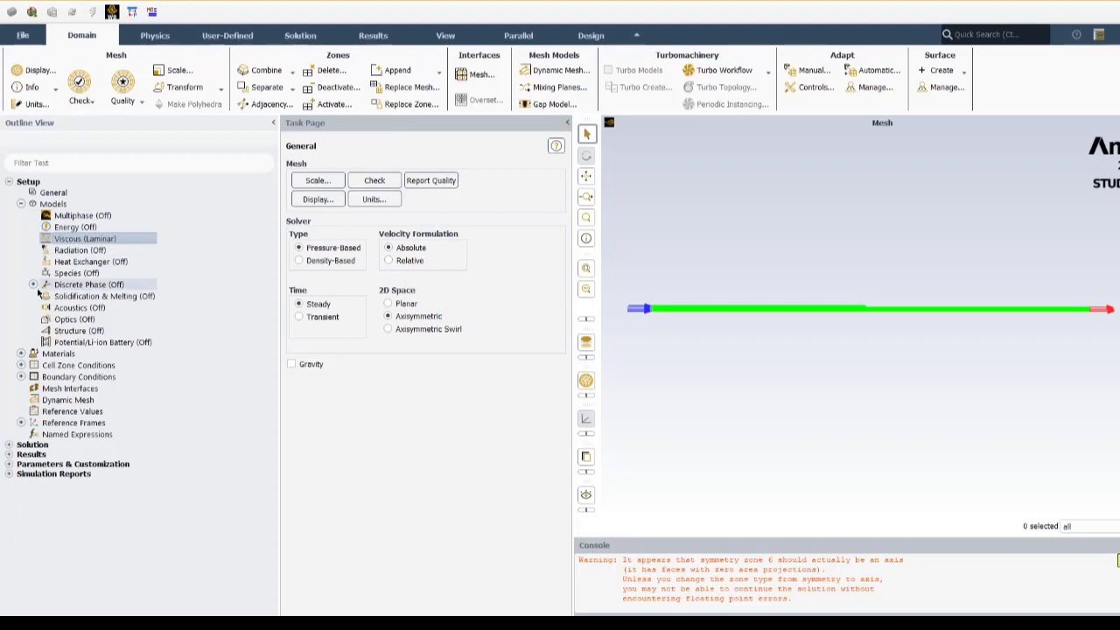
pyautogui.click(83, 252)
pyautogui.click(81, 262)
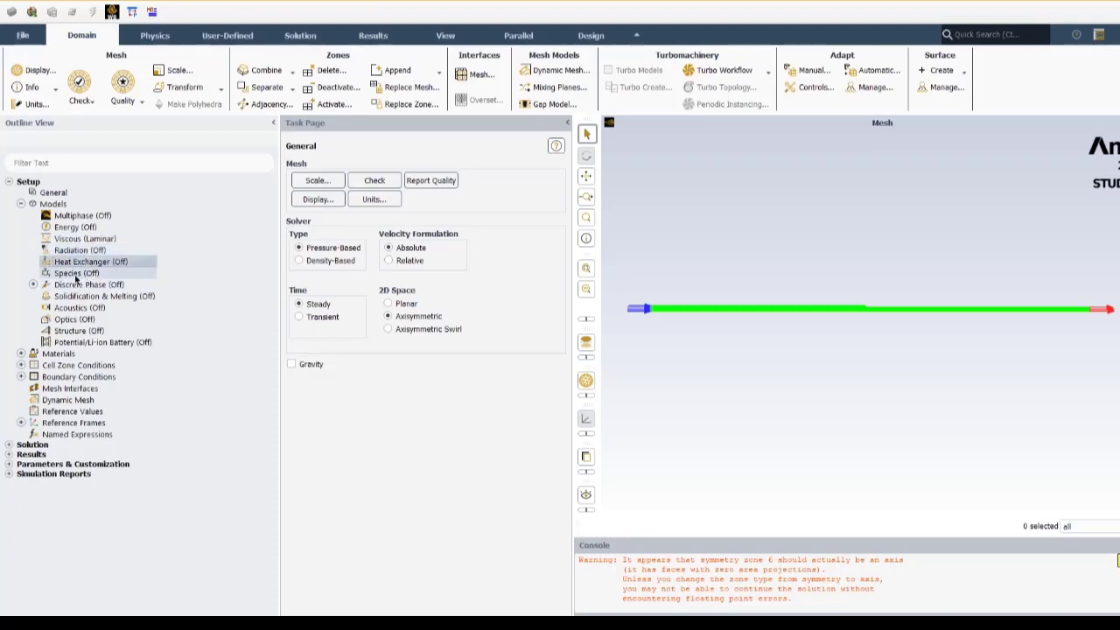
pyautogui.click(77, 275)
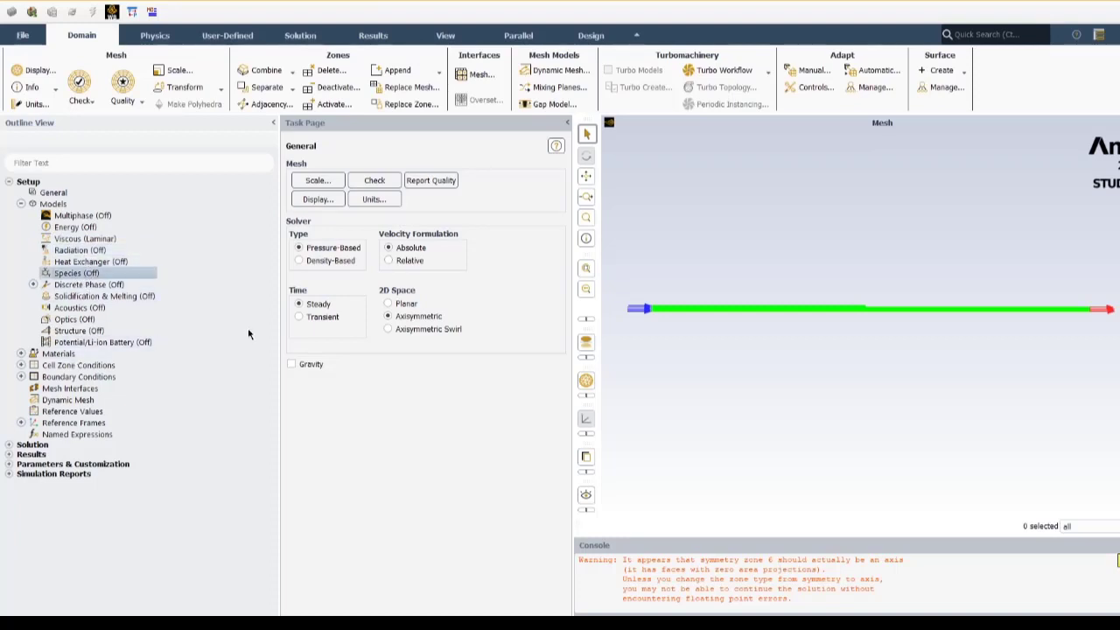
# Collapse the outline's Models branch and expand Materials to list its fluid and solid entries
pyautogui.click(21, 204)
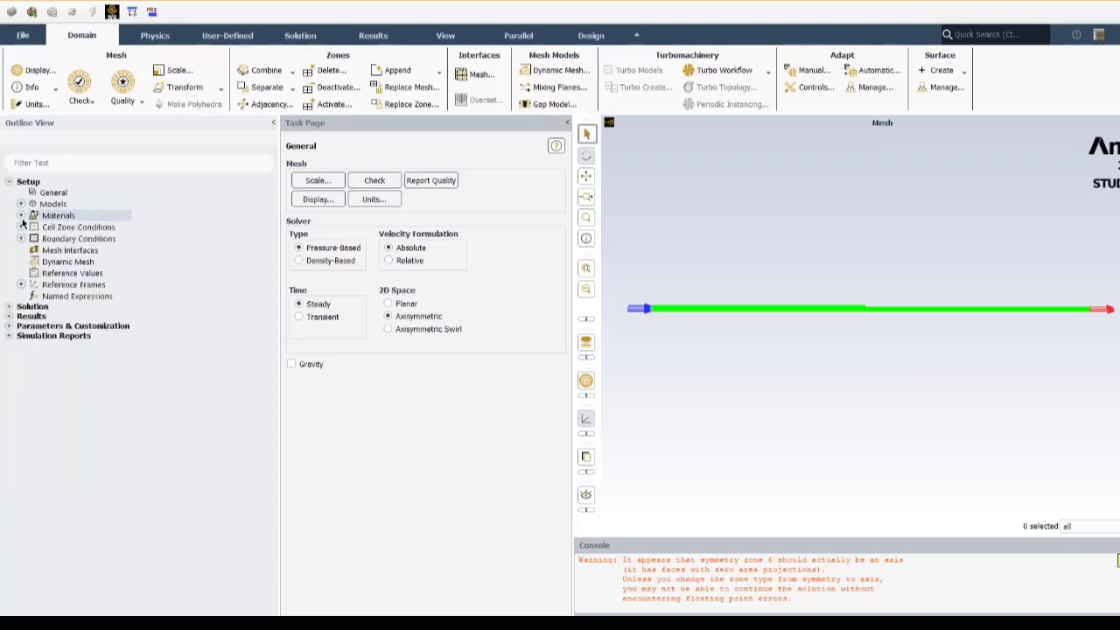
pyautogui.click(21, 215)
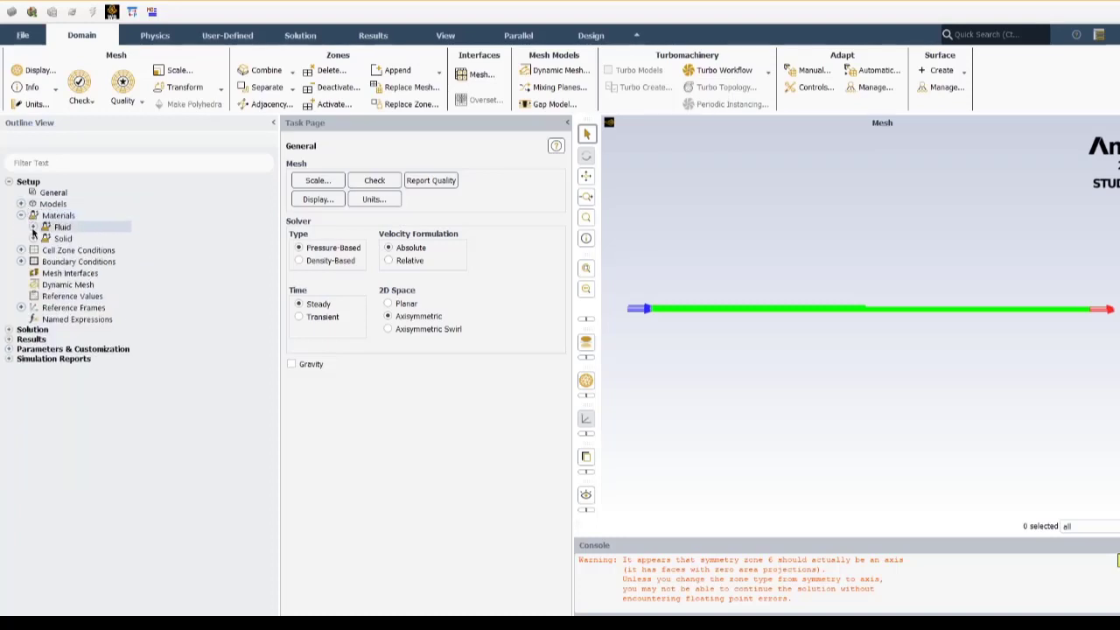
pyautogui.click(33, 227)
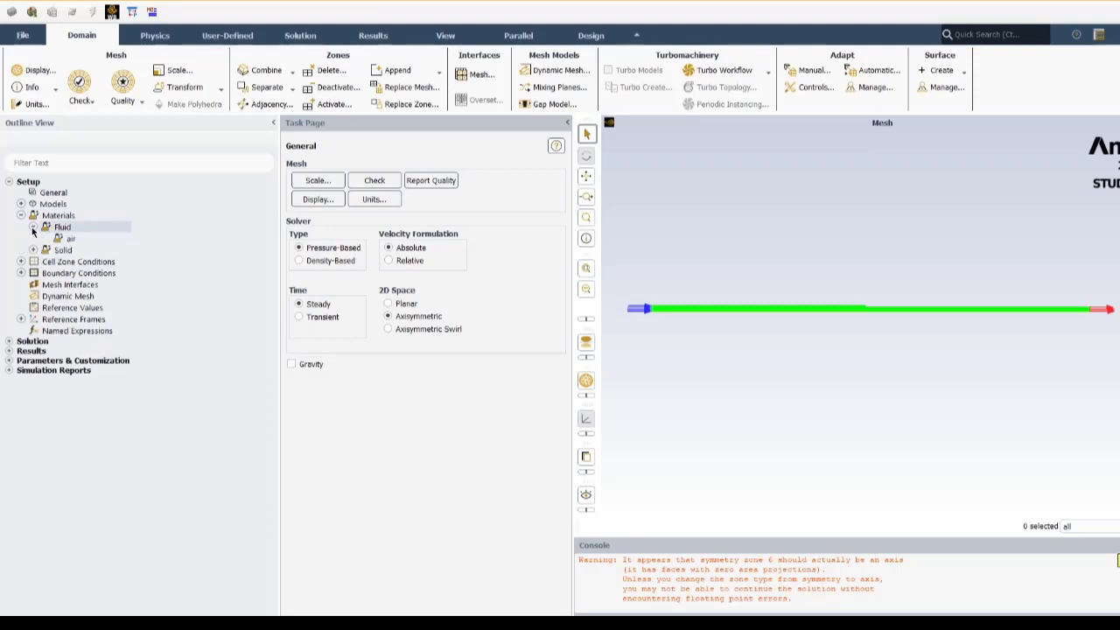
pyautogui.click(34, 250)
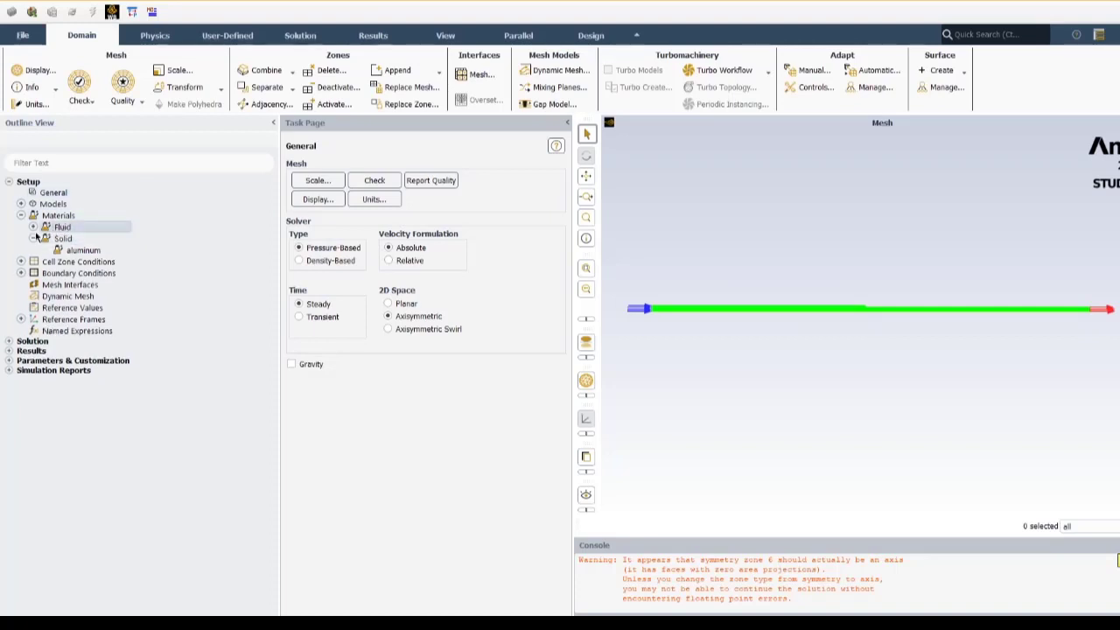
# Start a new fluid material and open the Fluent database of fluid materials
pyautogui.rightClick(67, 231)
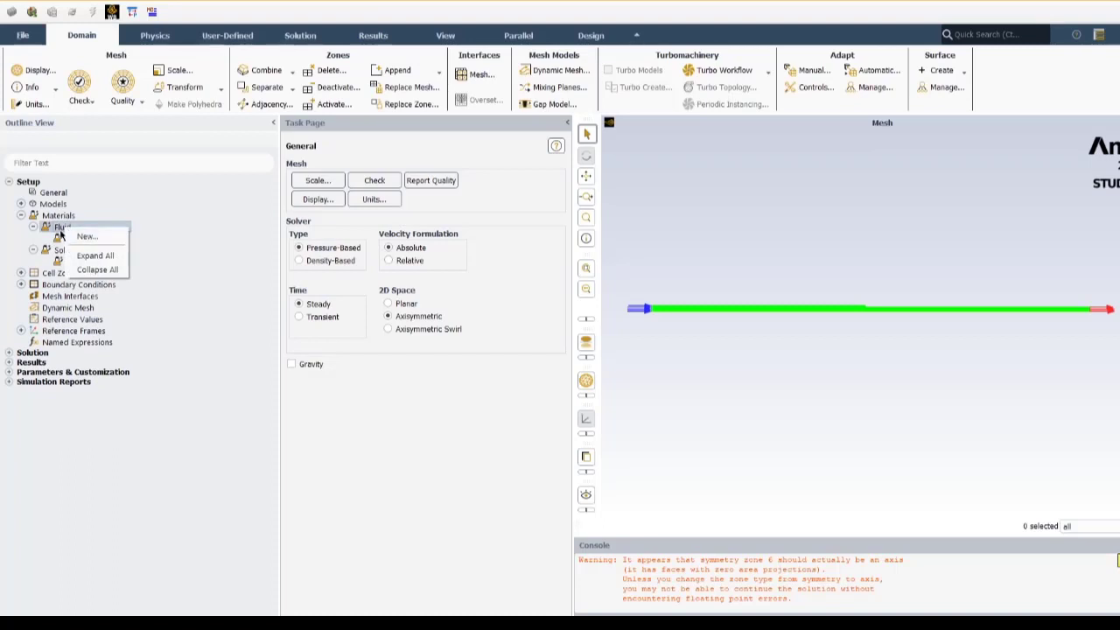
pyautogui.click(106, 213)
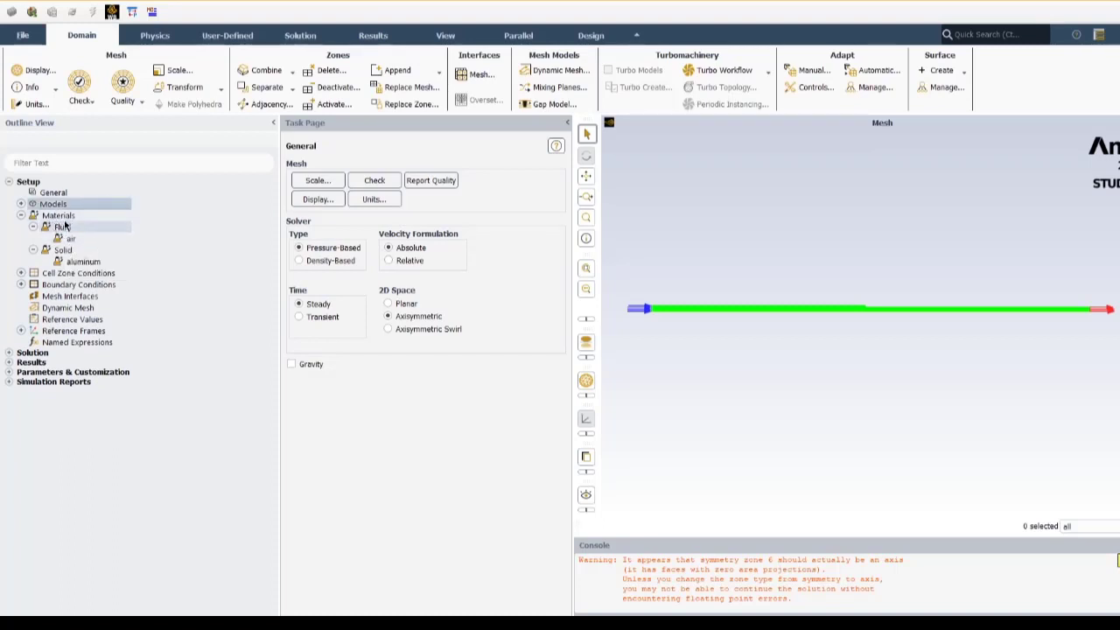
pyautogui.rightClick(64, 231)
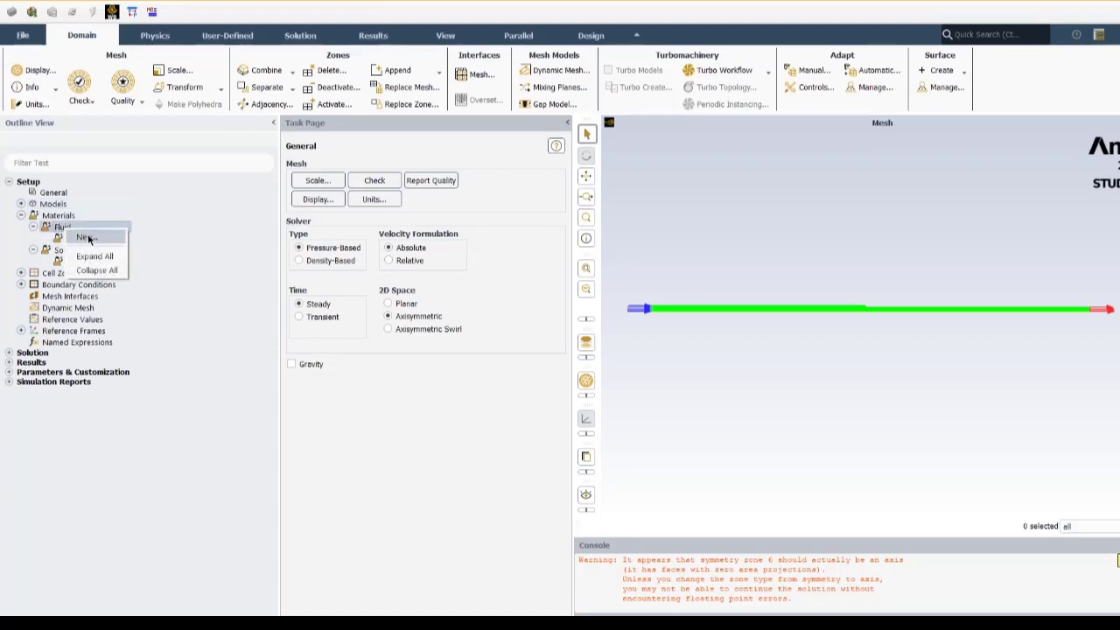
pyautogui.click(91, 238)
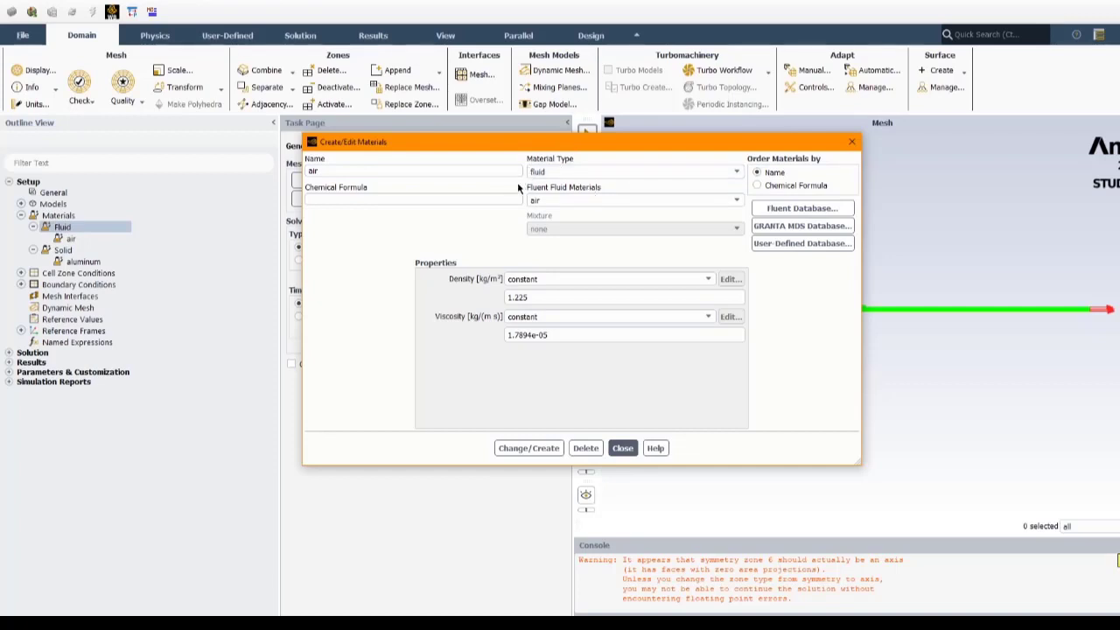
pyautogui.click(573, 201)
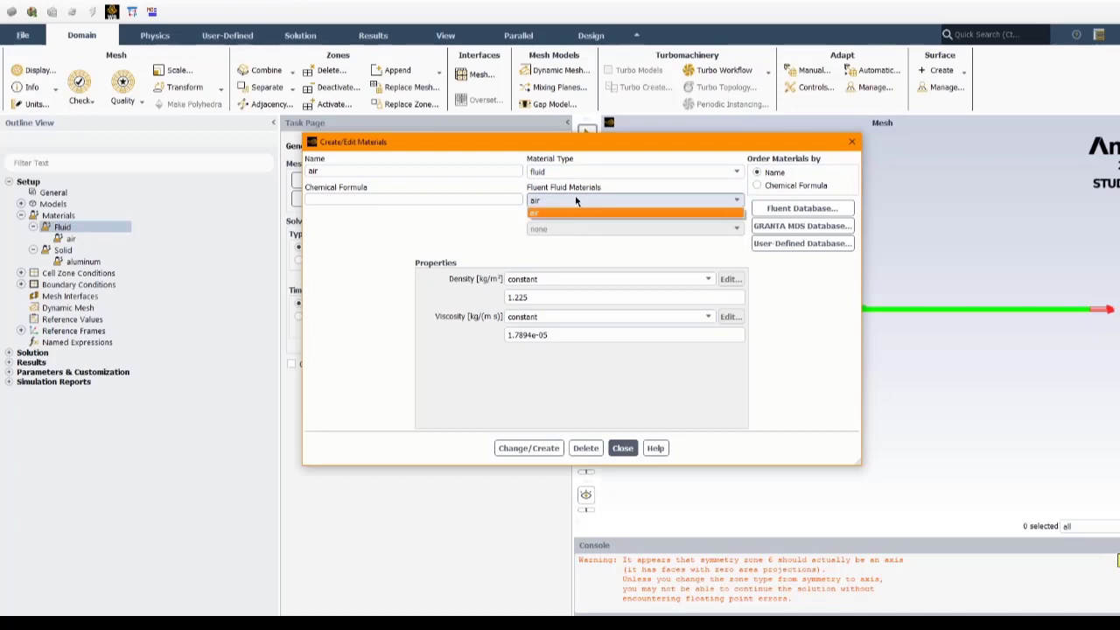
pyautogui.click(575, 195)
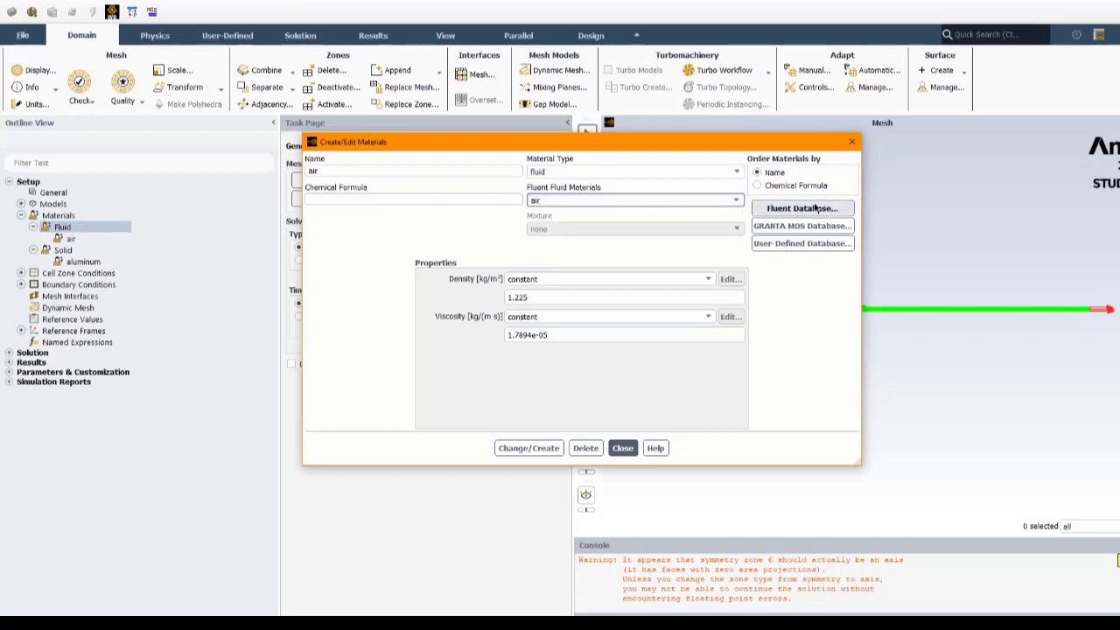
pyautogui.click(785, 208)
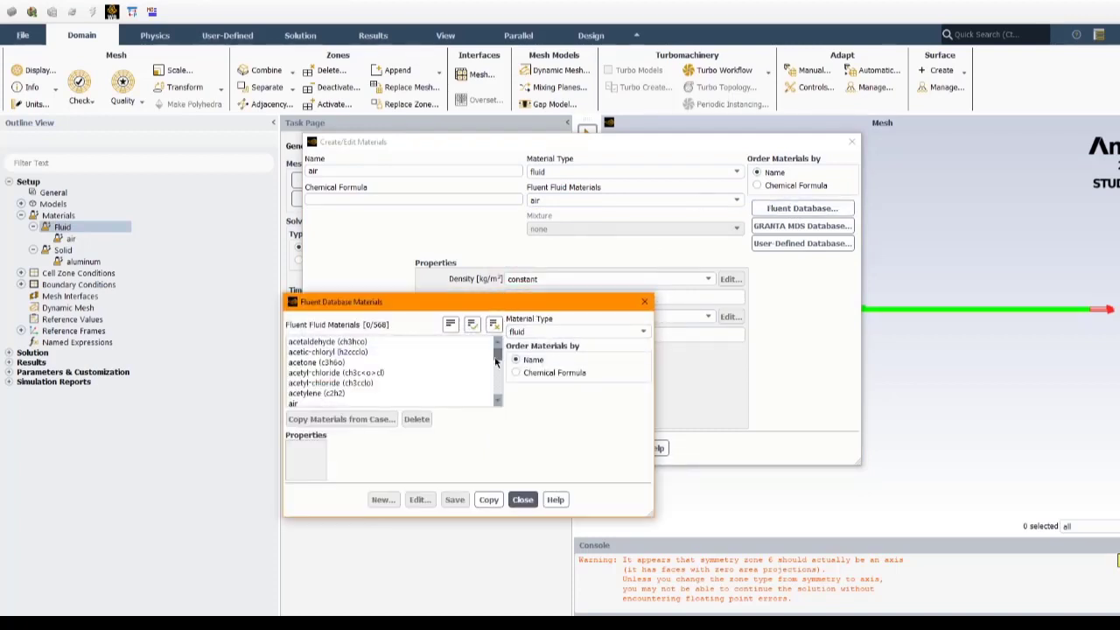
# Copy water-liquid (h2o<l>) from the database into the case, apply it as a fluid material and close the material dialogs
pyautogui.moveTo(497, 354); pyautogui.dragTo(503, 396)
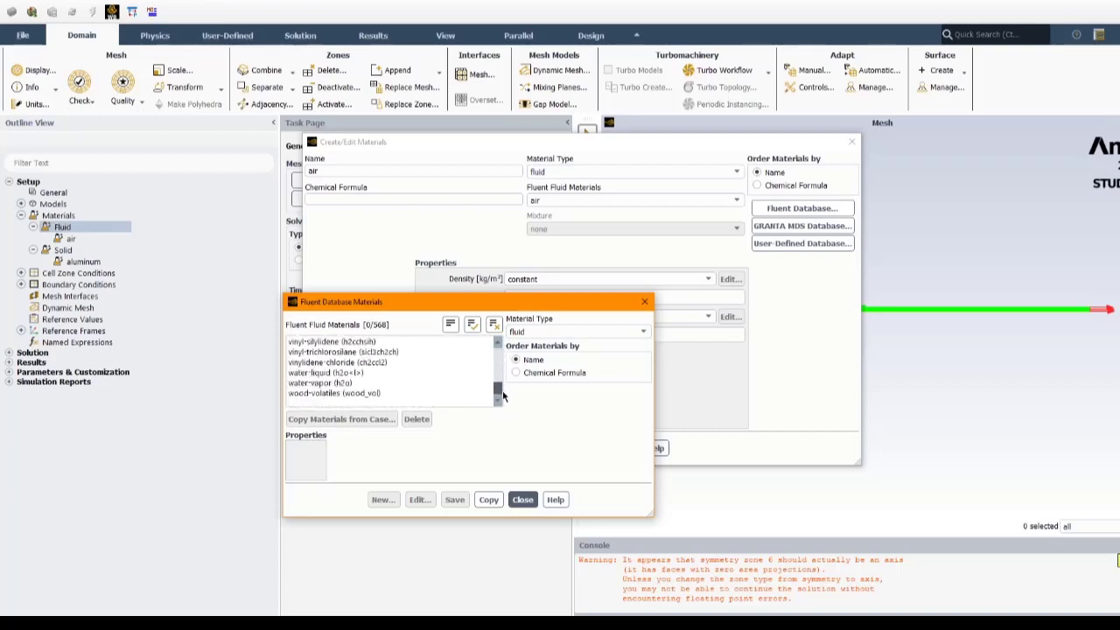
pyautogui.click(354, 374)
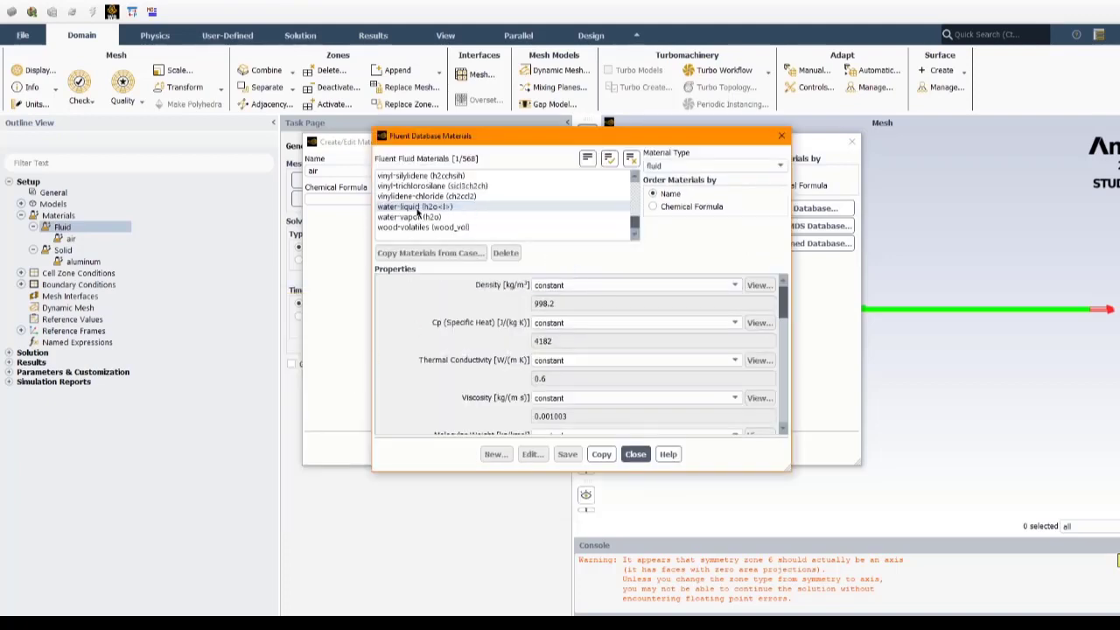
pyautogui.scroll(-10, 648, 323)
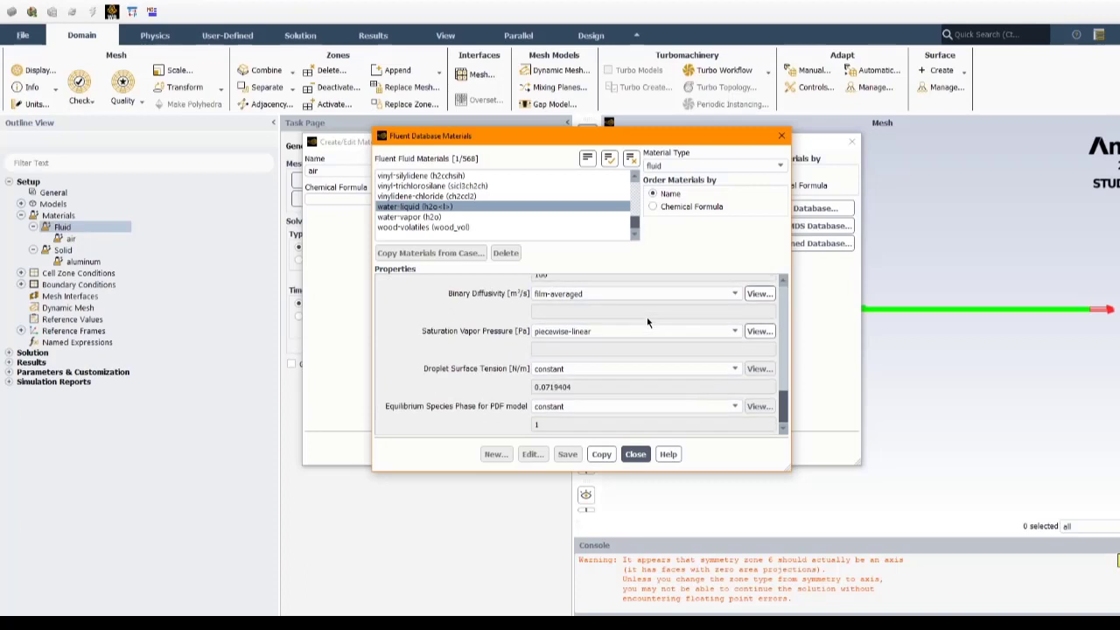
pyautogui.scroll(10, 646, 320)
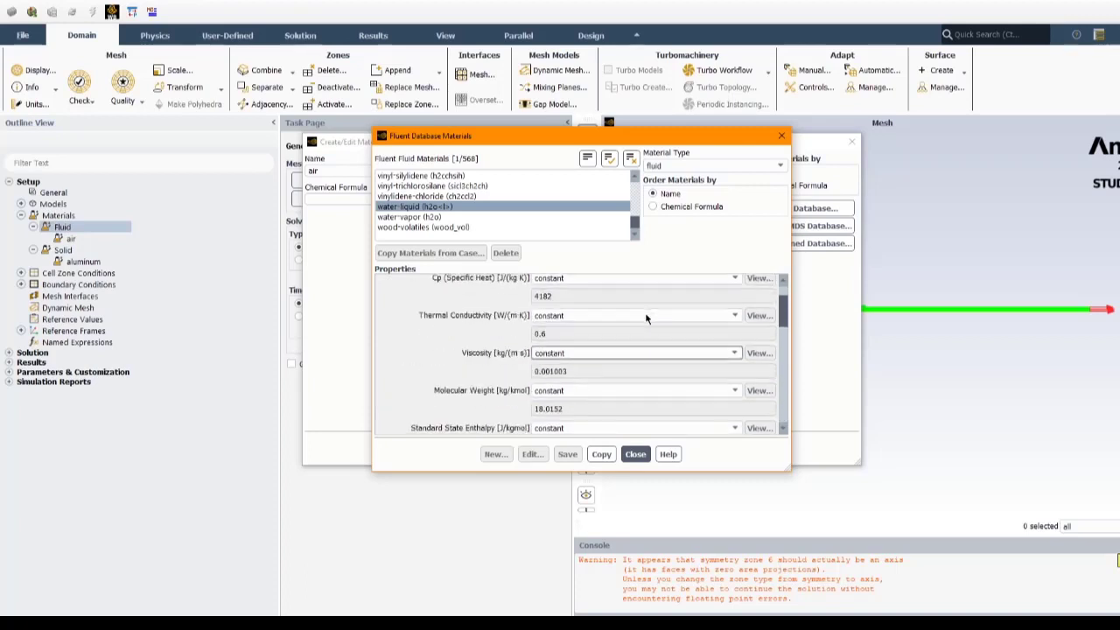
pyautogui.click(604, 455)
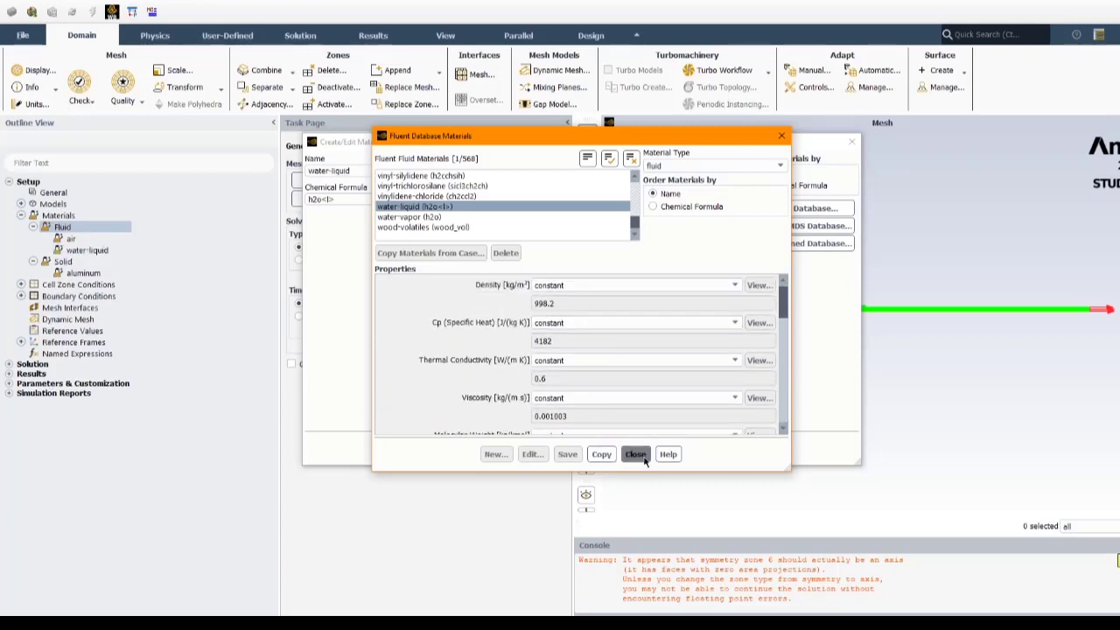
pyautogui.click(638, 454)
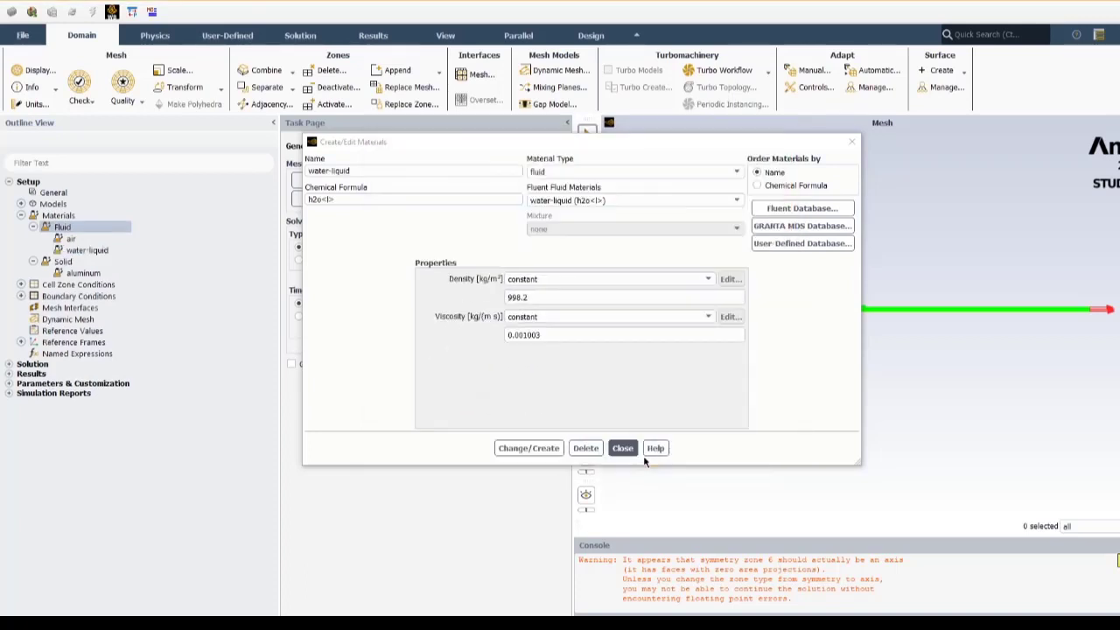
pyautogui.click(522, 449)
pyautogui.click(546, 452)
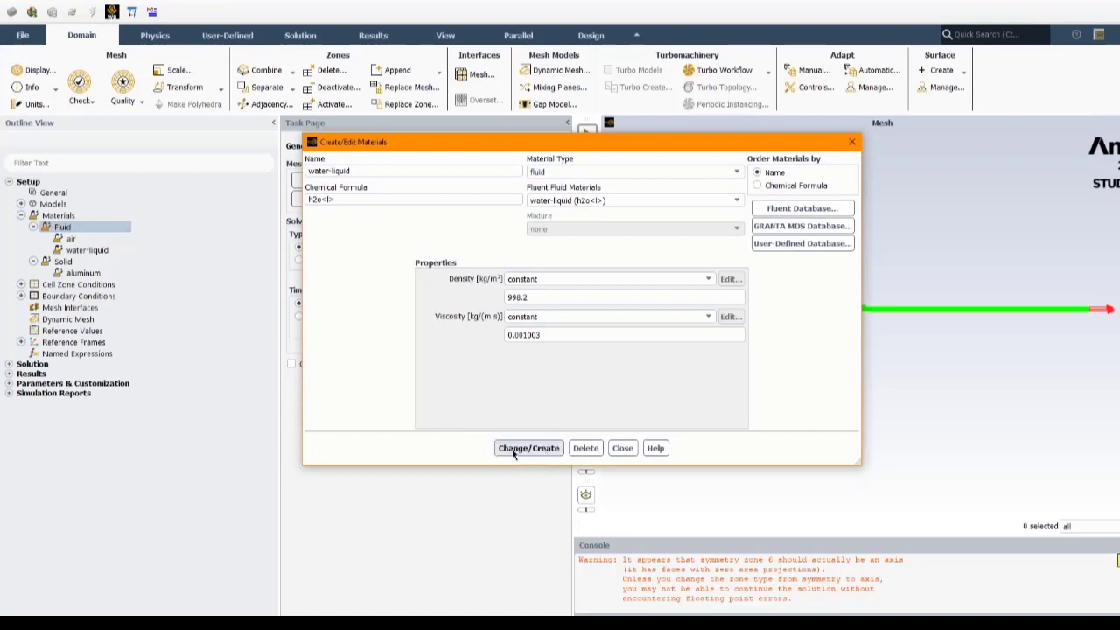
pyautogui.click(624, 450)
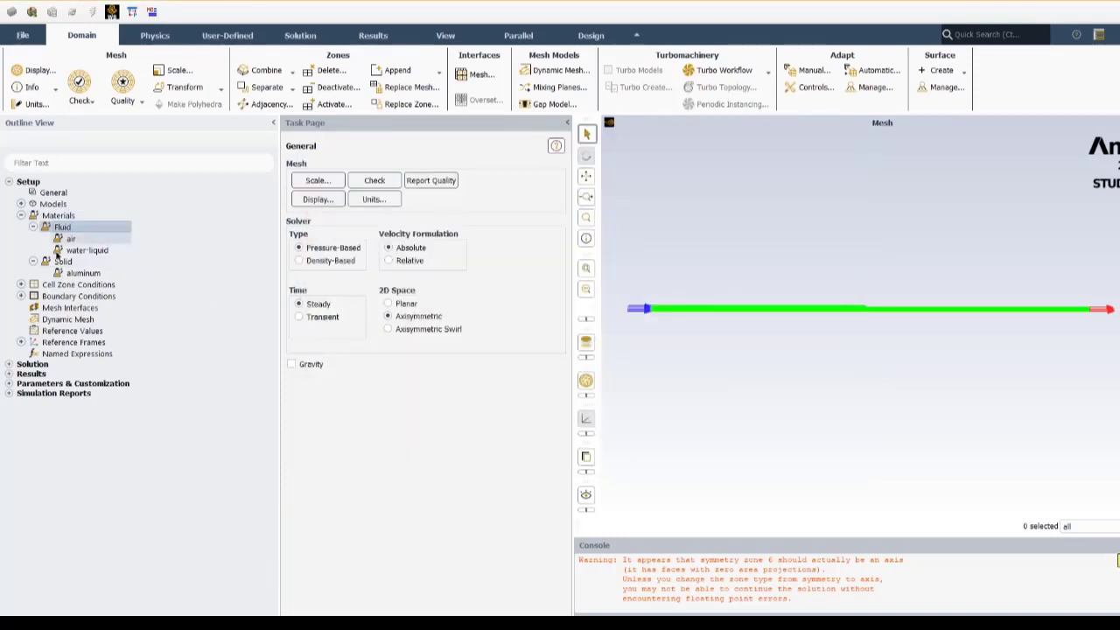